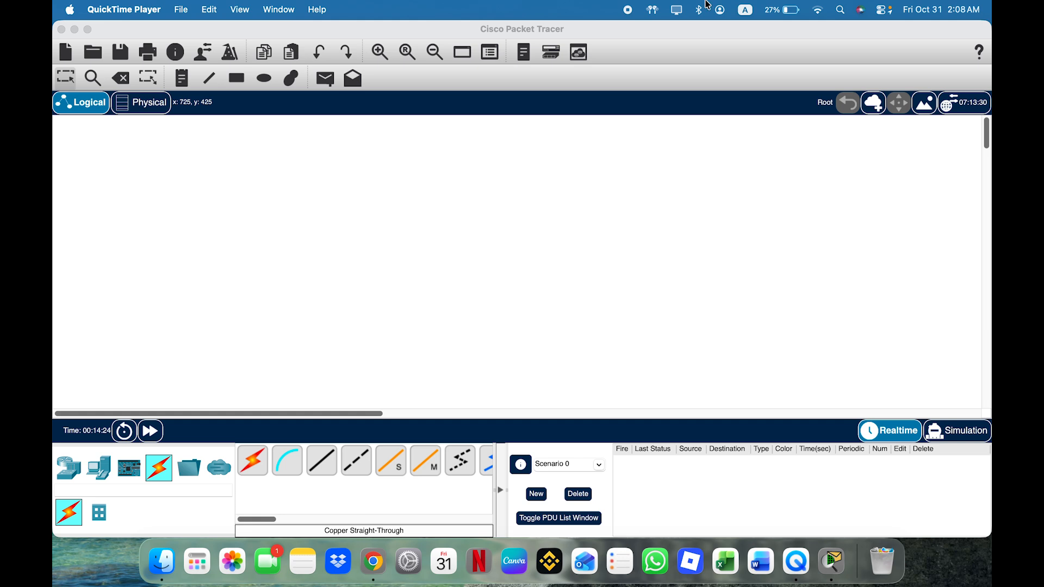
- Place four PCs along the lower part of the logical workspace, as two separate pairs
{"action": "left_click", "coordinate": [98, 469]}
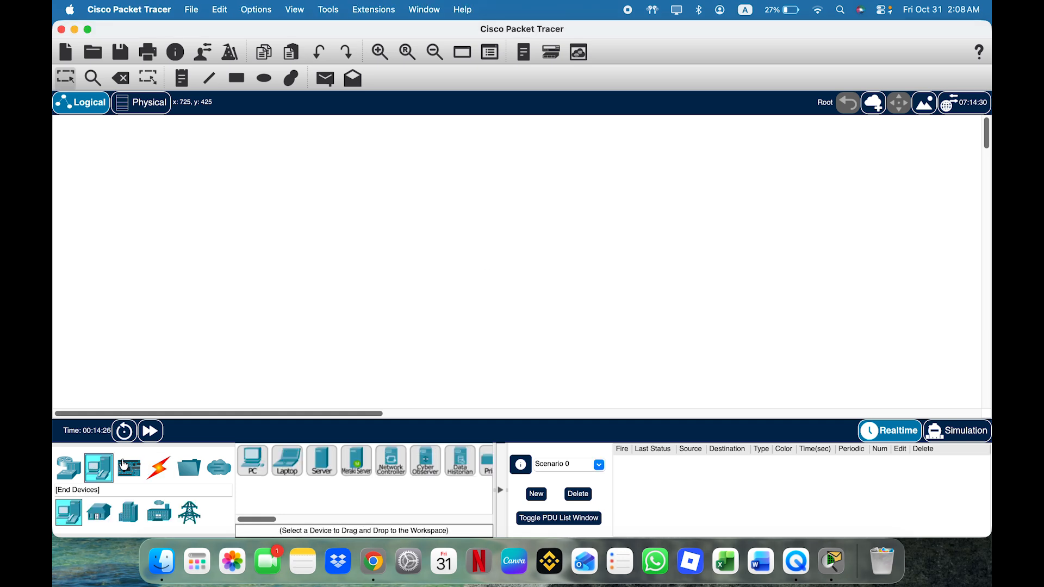
{"action": "left_click_drag", "start_coordinate": [252, 461], "coordinate": [135, 348]}
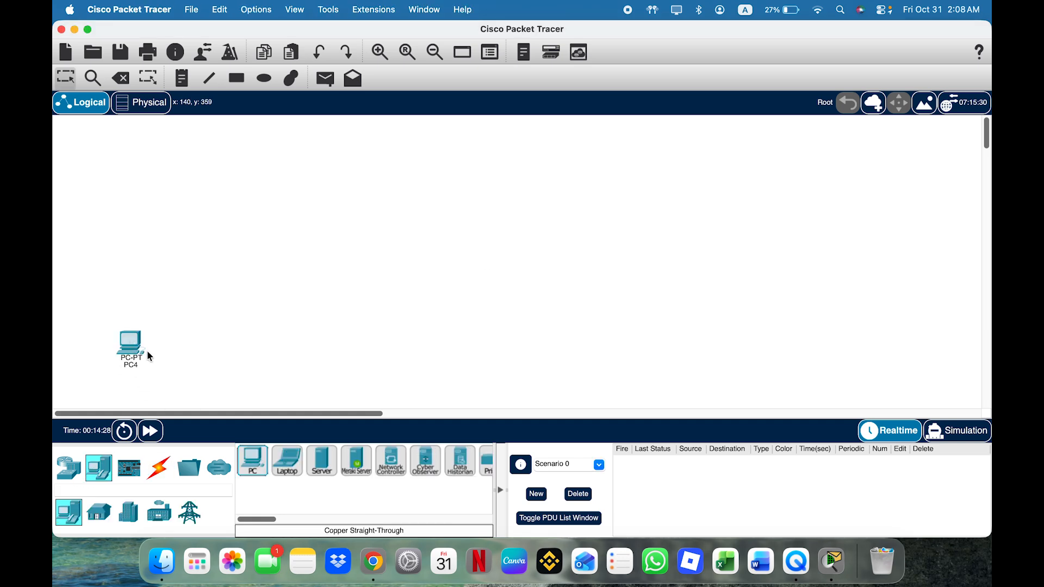
{"action": "left_click_drag", "start_coordinate": [241, 462], "coordinate": [227, 355]}
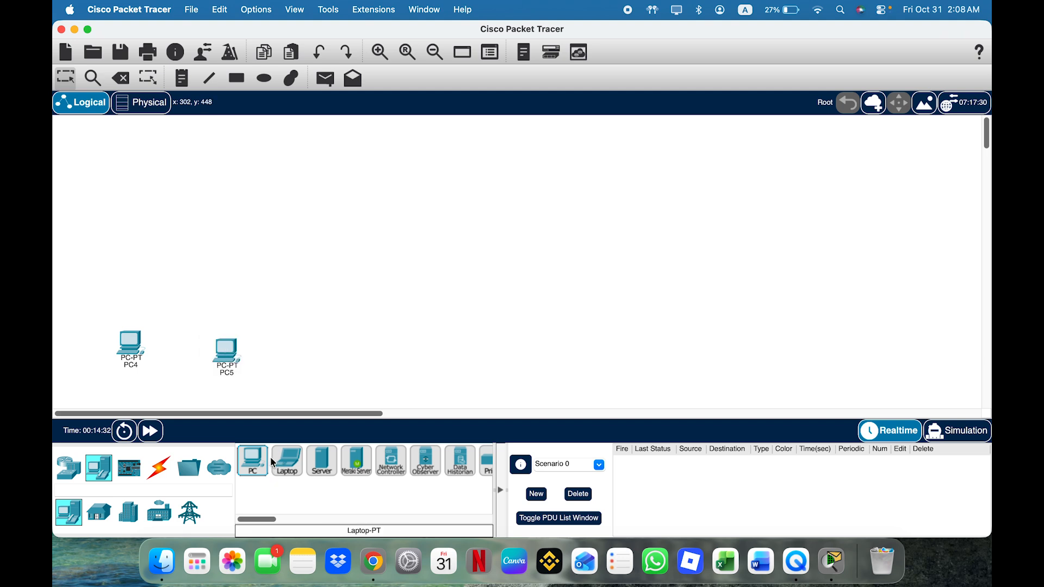
{"action": "left_click_drag", "start_coordinate": [258, 463], "coordinate": [505, 355]}
{"action": "left_click_drag", "start_coordinate": [250, 462], "coordinate": [615, 361]}
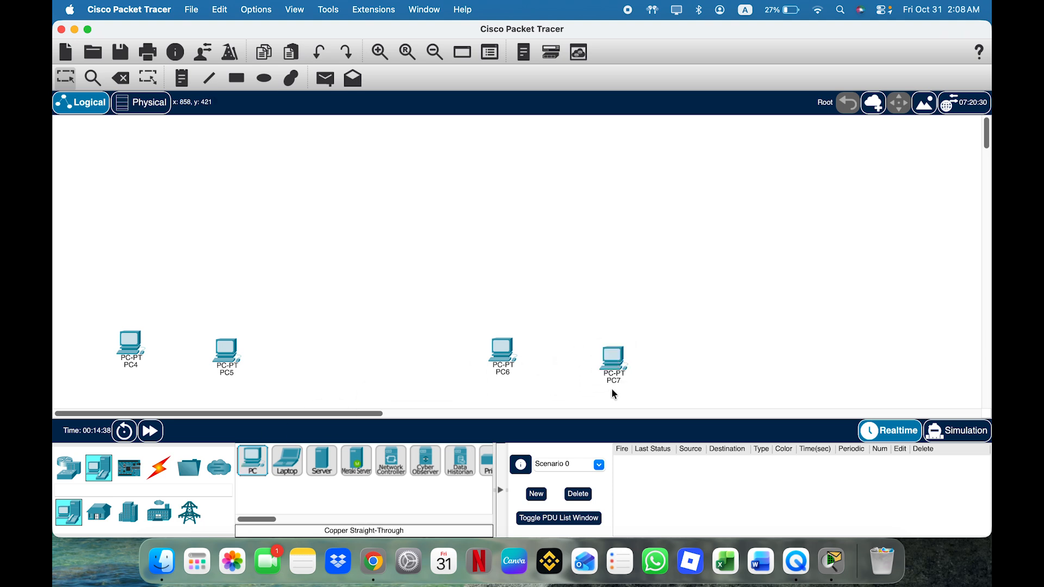
- Place a 2960 switch above PC4 and PC5, and move PC5 slightly upward to line up with PC4
{"action": "left_click", "coordinate": [61, 470]}
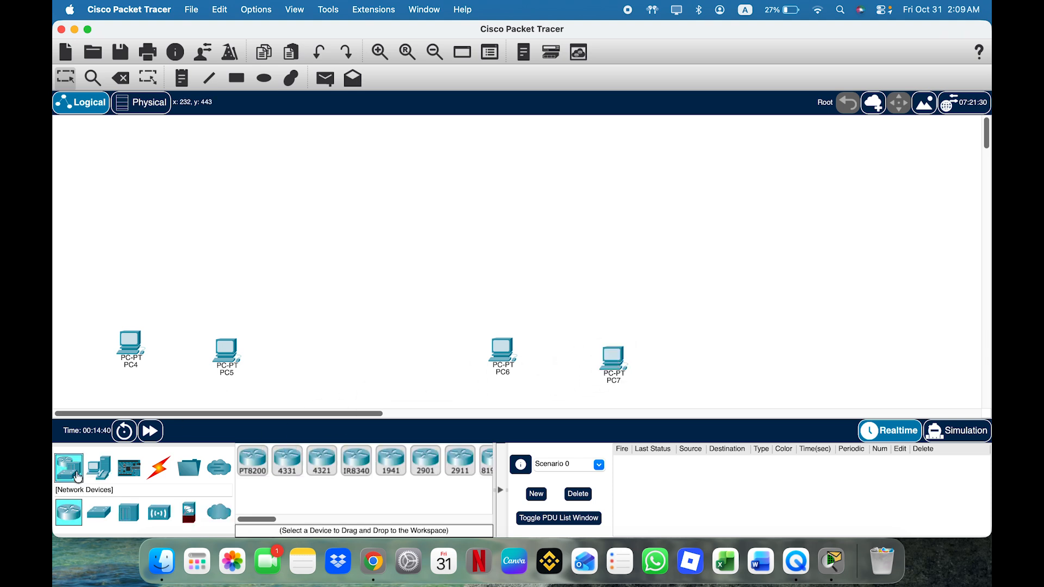
{"action": "left_click", "coordinate": [99, 512]}
{"action": "left_click_drag", "start_coordinate": [249, 468], "coordinate": [200, 323]}
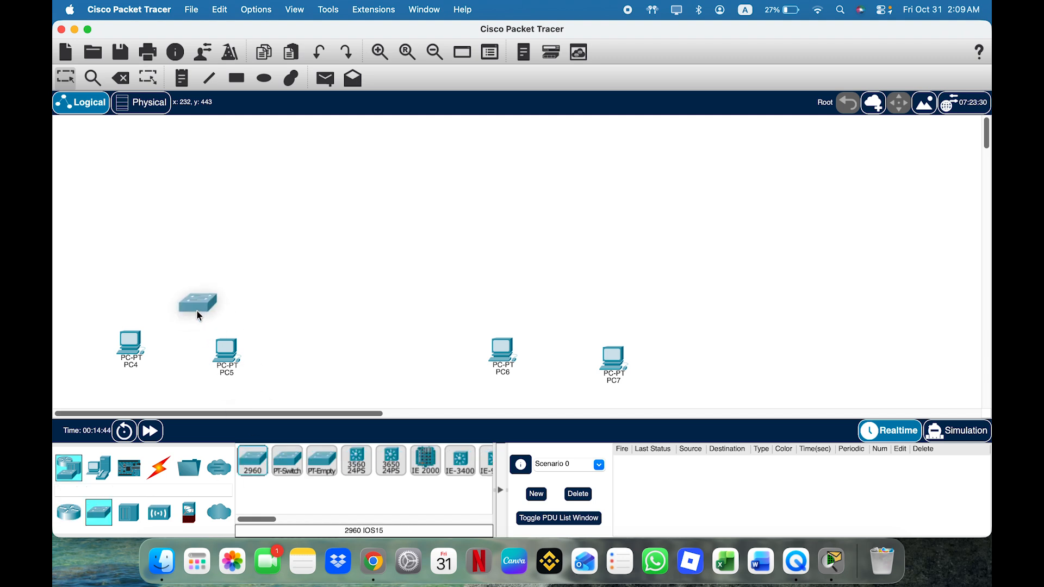
{"action": "left_click", "coordinate": [187, 278]}
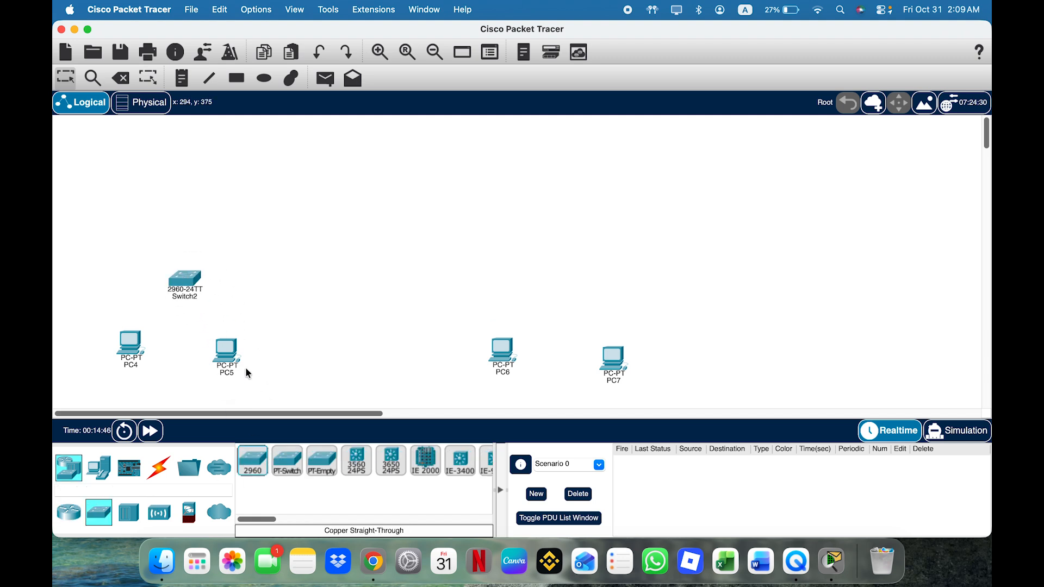
{"action": "left_click_drag", "start_coordinate": [227, 352], "coordinate": [224, 340]}
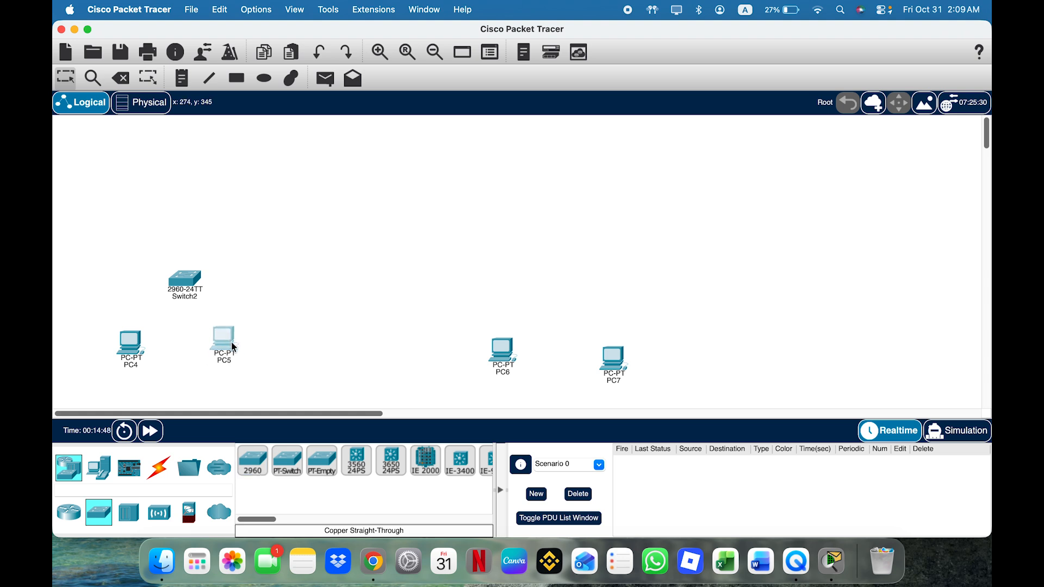
- Place a second 2960 switch above PC6 and PC7, and move PC7 slightly up and closer to PC6
{"action": "left_click", "coordinate": [252, 460]}
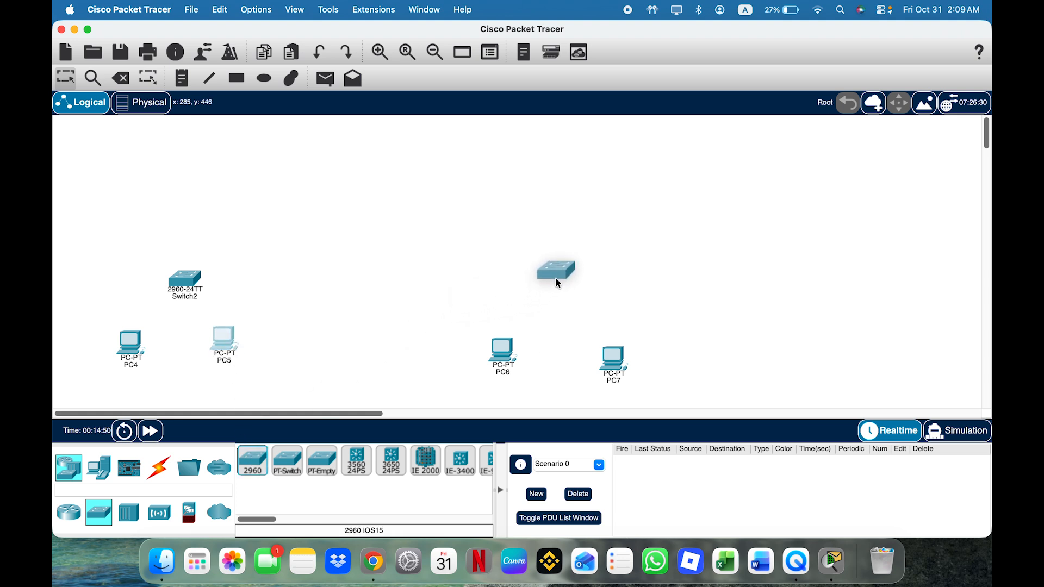
{"action": "left_click", "coordinate": [557, 279]}
{"action": "left_click_drag", "start_coordinate": [609, 354], "coordinate": [596, 344]}
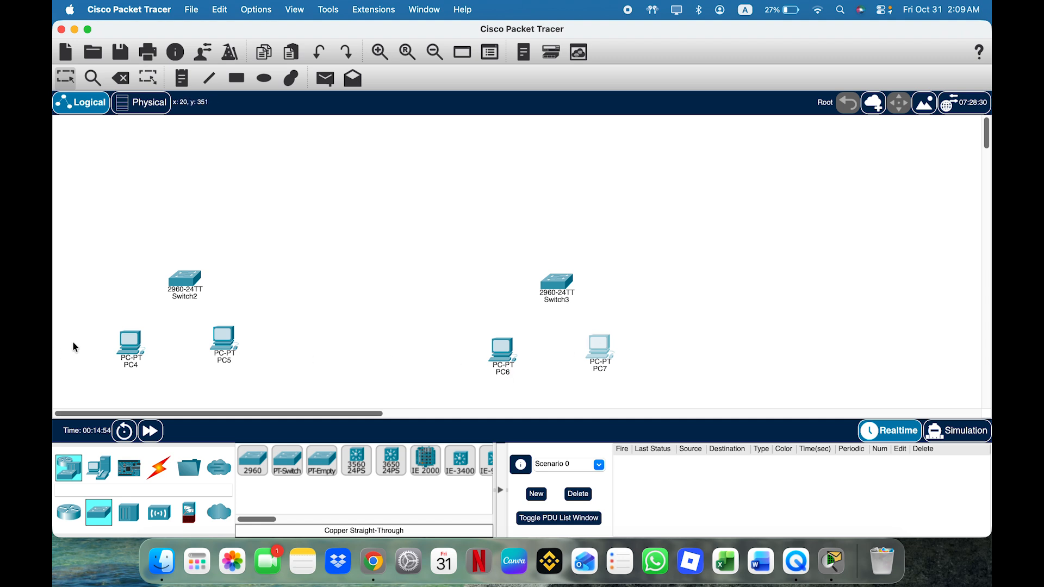
- Place a 1941 router above and between the two switches
{"action": "left_click", "coordinate": [70, 518]}
{"action": "left_click", "coordinate": [391, 461]}
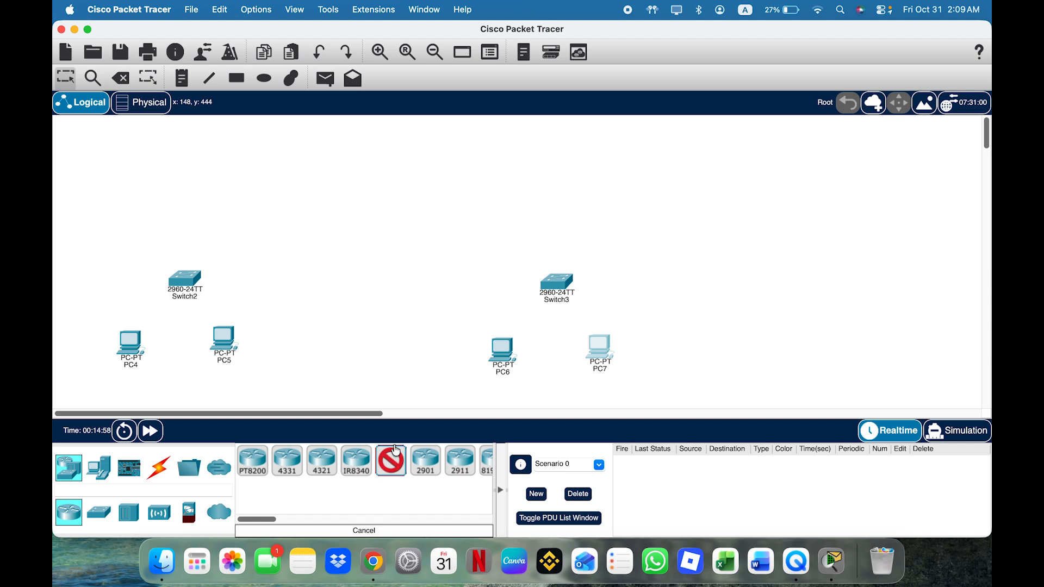
{"action": "left_click", "coordinate": [374, 204]}
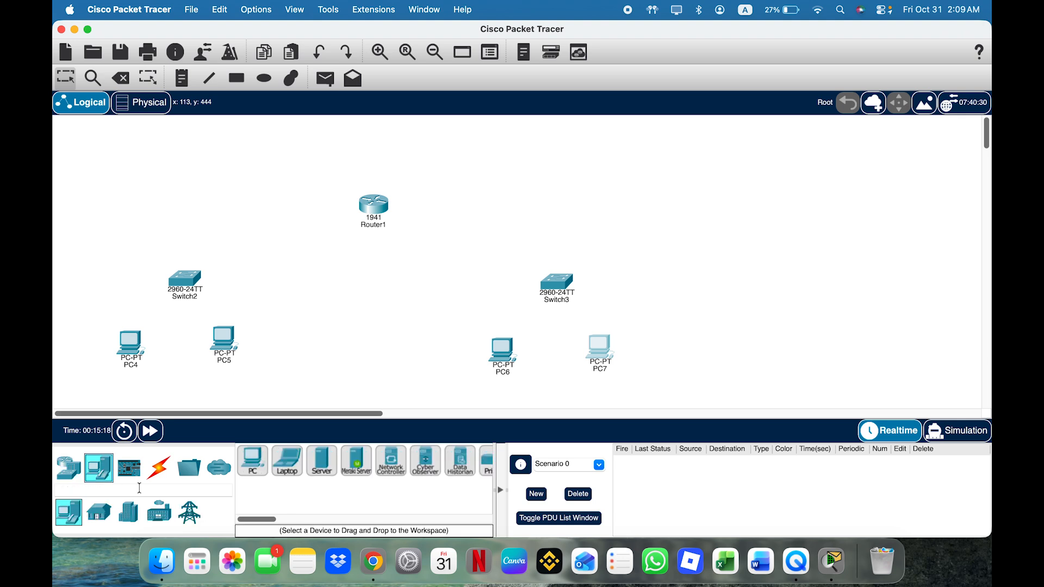
- Connect PC4's FastEthernet0 to FastEthernet0/1 on Switch2 with a copper straight-through cable
{"action": "left_click", "coordinate": [158, 471]}
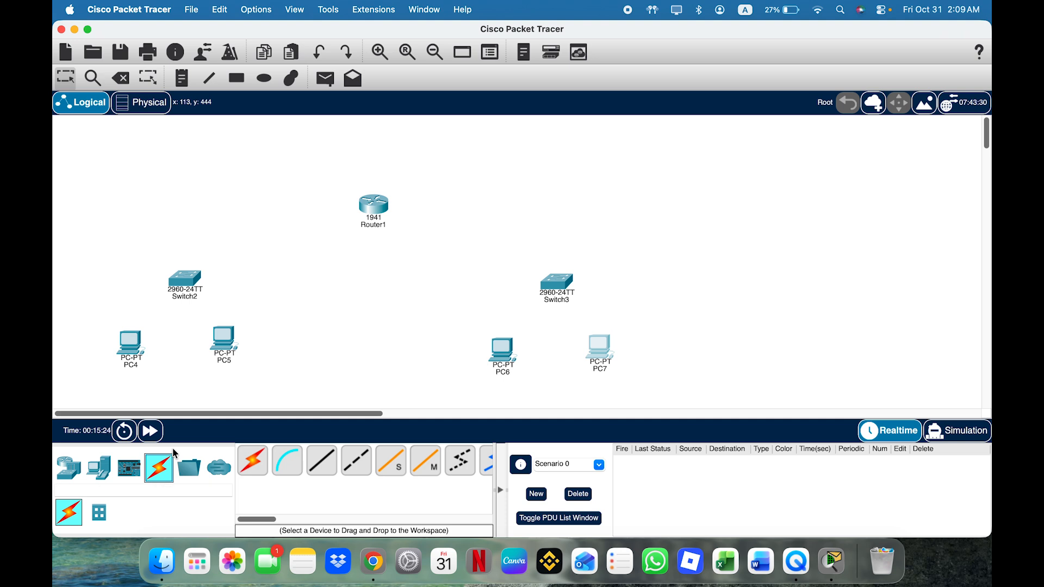
{"action": "left_click", "coordinate": [319, 471]}
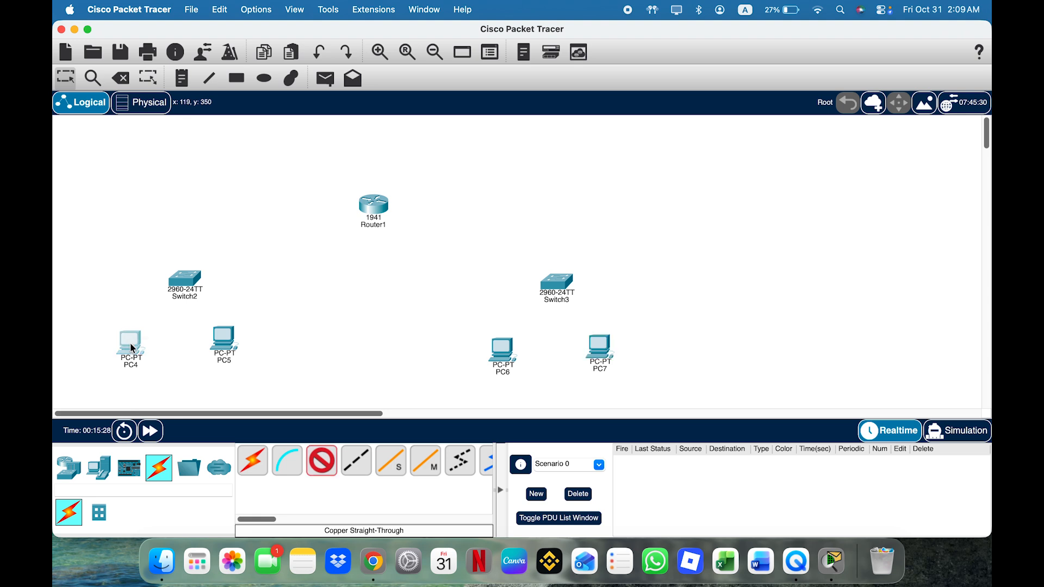
{"action": "left_click", "coordinate": [131, 344]}
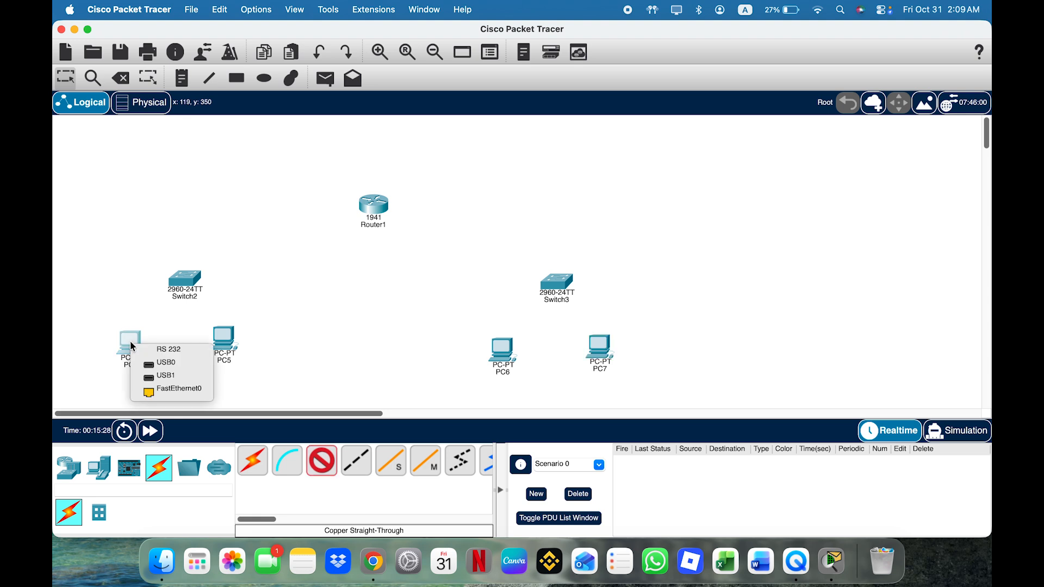
{"action": "left_click", "coordinate": [164, 390]}
{"action": "left_click", "coordinate": [185, 279]}
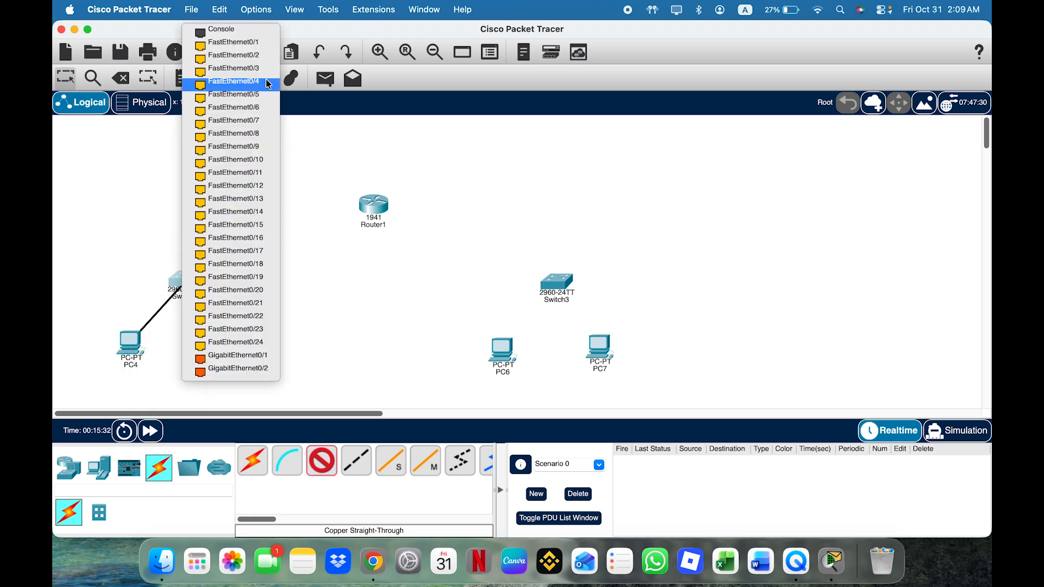
{"action": "left_click", "coordinate": [269, 43]}
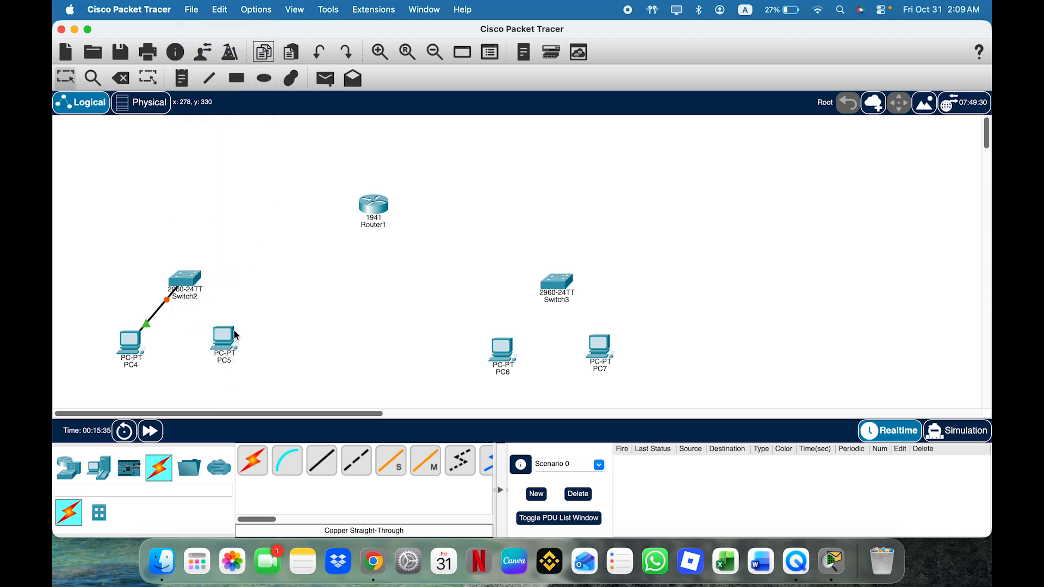
- Connect PC5's FastEthernet0 to FastEthernet0/2 on Switch2 with a copper straight-through cable
{"action": "left_click", "coordinate": [321, 461]}
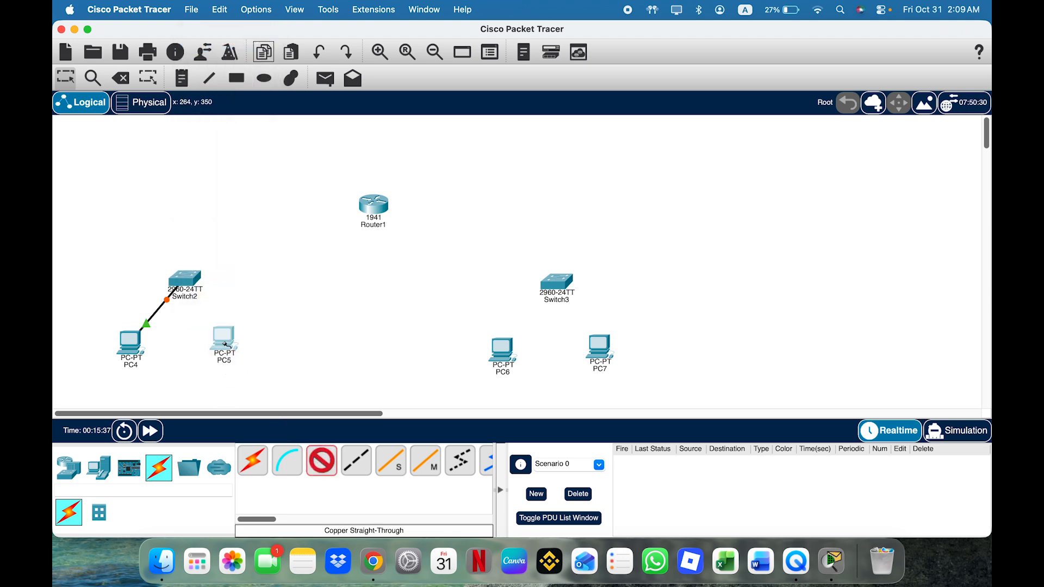
{"action": "left_click", "coordinate": [224, 342]}
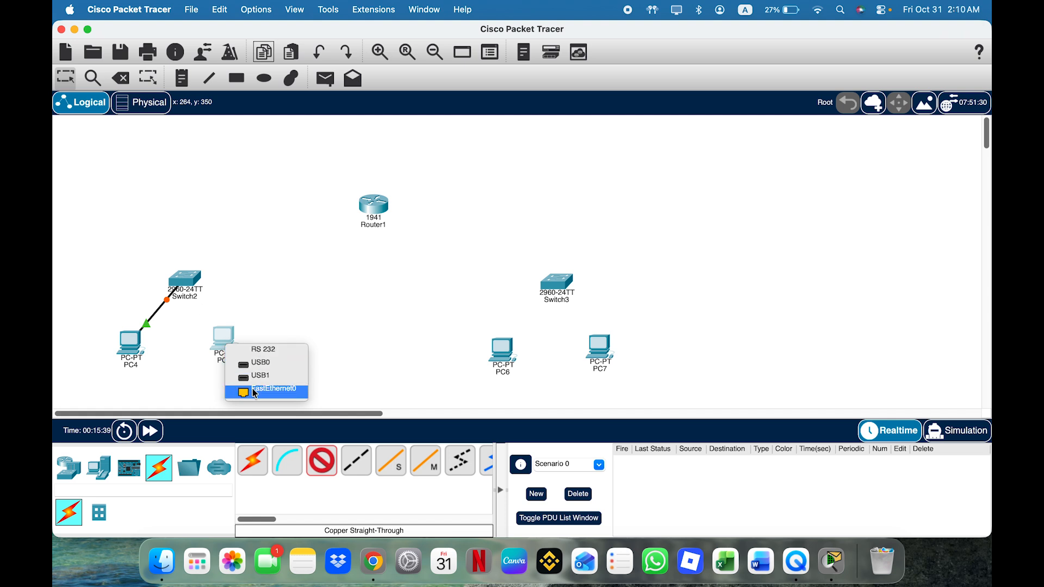
{"action": "left_click", "coordinate": [269, 388]}
{"action": "left_click", "coordinate": [185, 280]}
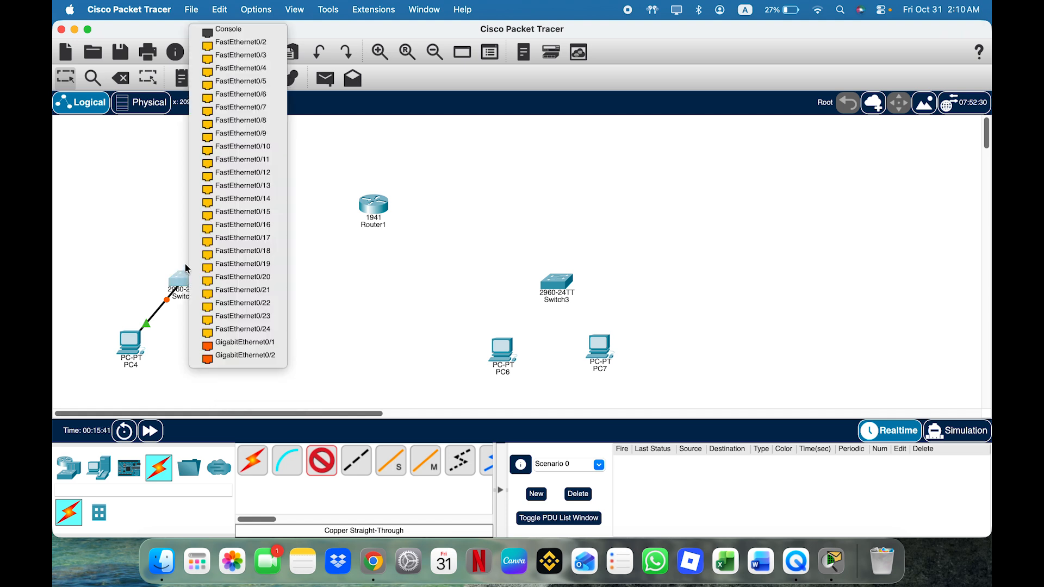
{"action": "left_click", "coordinate": [242, 42]}
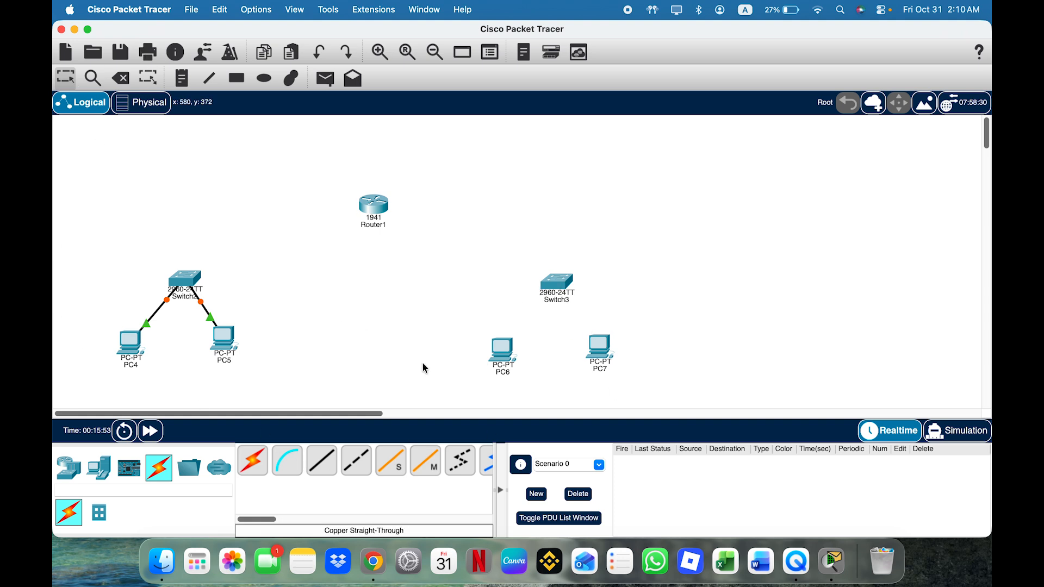
- Connect PC6's FastEthernet0 to FastEthernet0/1 on Switch3 with a copper straight-through cable
{"action": "left_click", "coordinate": [321, 461]}
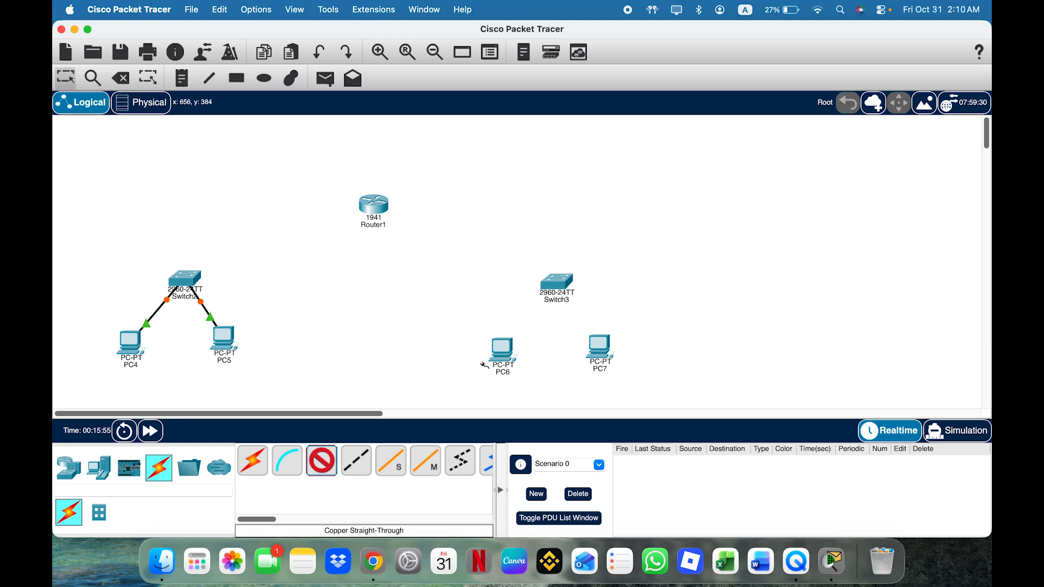
{"action": "left_click", "coordinate": [515, 356]}
{"action": "left_click", "coordinate": [563, 397]}
{"action": "left_click", "coordinate": [555, 283]}
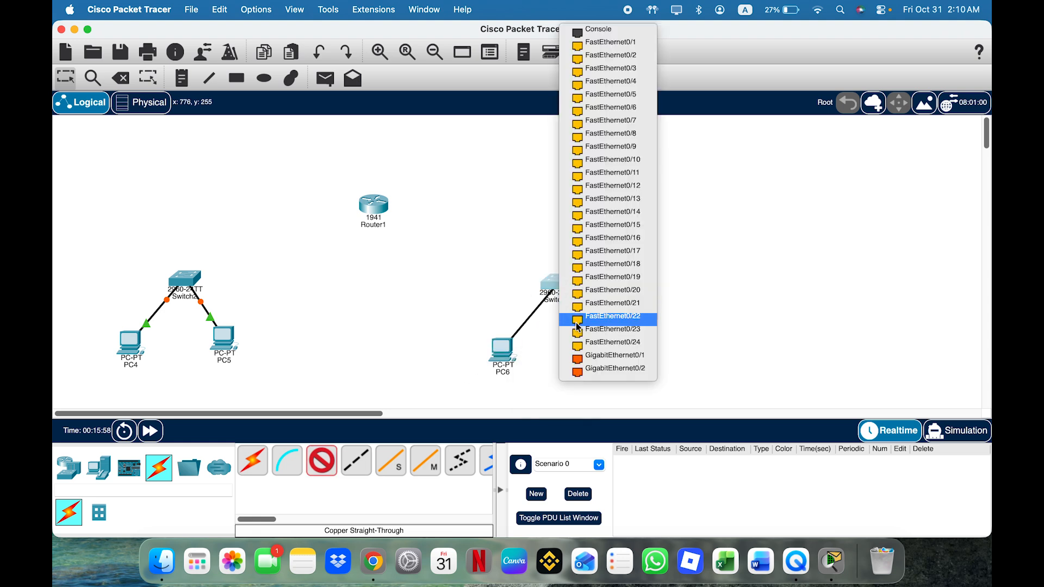
{"action": "left_click", "coordinate": [595, 42]}
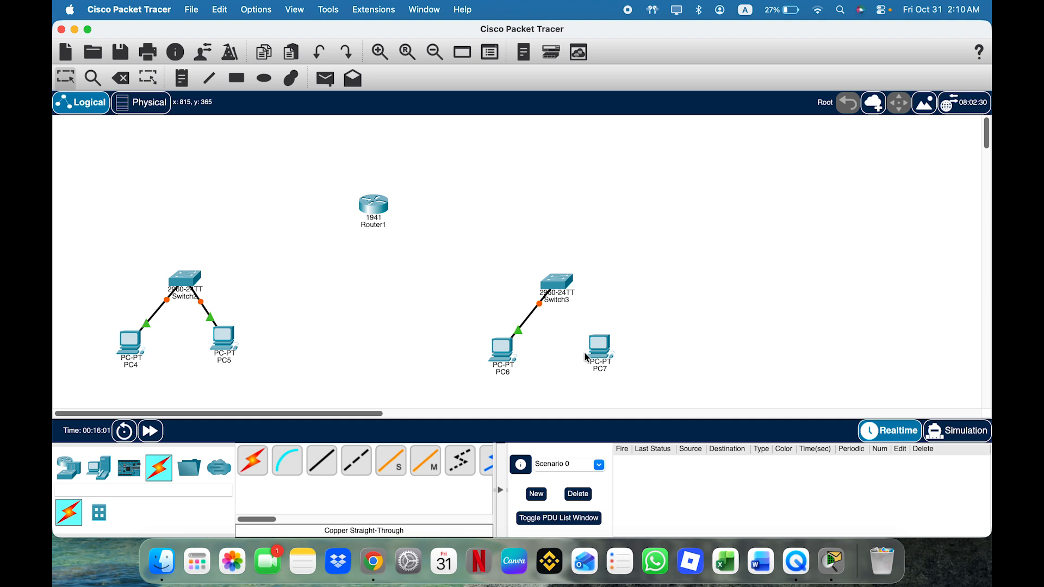
- Connect PC7's FastEthernet0 to FastEthernet0/2 on Switch3 with a copper straight-through cable
{"action": "left_click", "coordinate": [322, 461]}
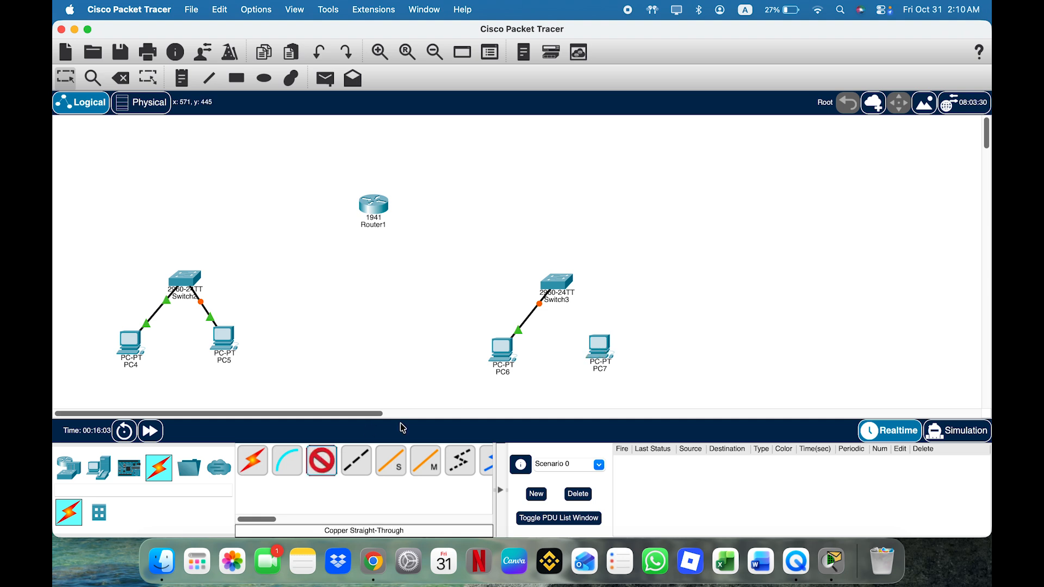
{"action": "left_click", "coordinate": [597, 354]}
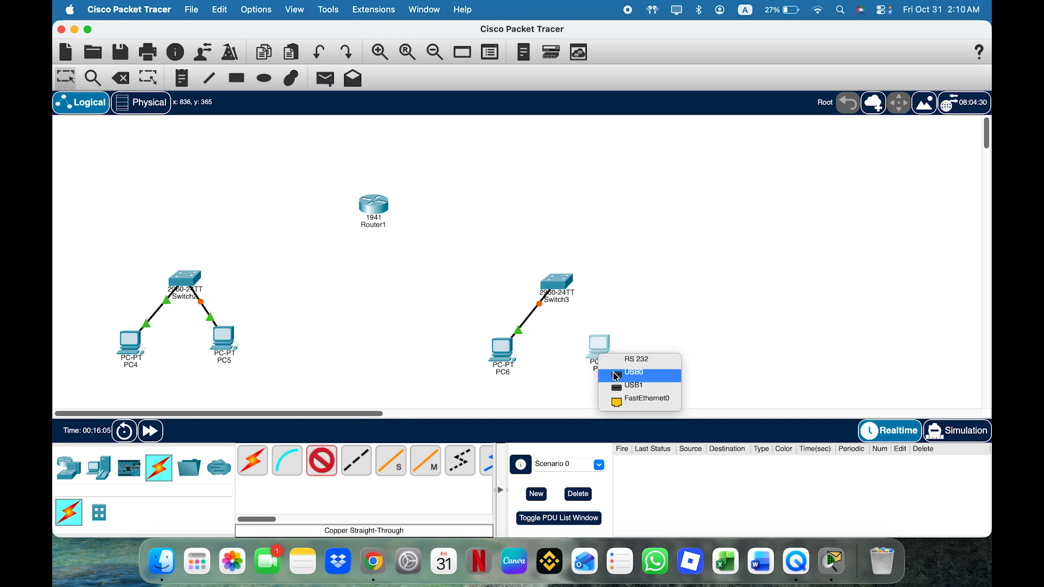
{"action": "left_click", "coordinate": [619, 401]}
{"action": "left_click", "coordinate": [556, 281]}
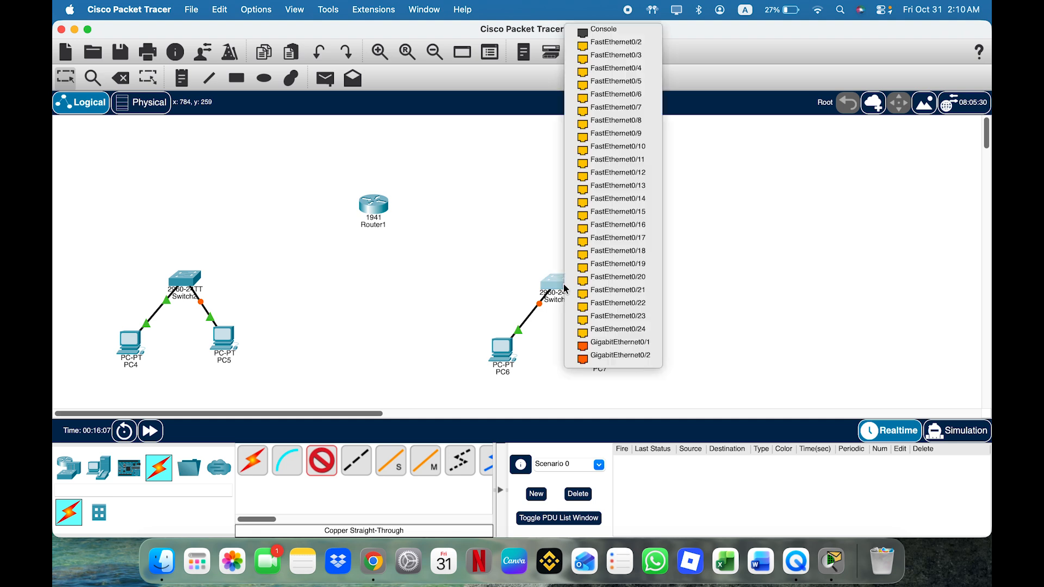
{"action": "left_click", "coordinate": [604, 43]}
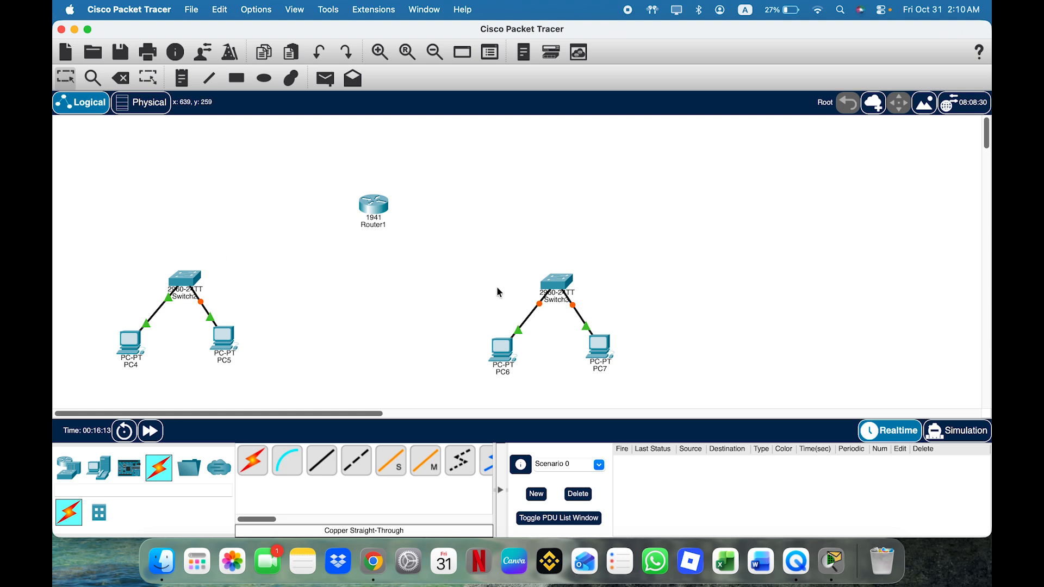
- Connect Switch2's GigabitEthernet0/1 to the router's GigabitEthernet0/0 with a copper straight-through cable
{"action": "left_click", "coordinate": [310, 474]}
{"action": "left_click", "coordinate": [185, 278]}
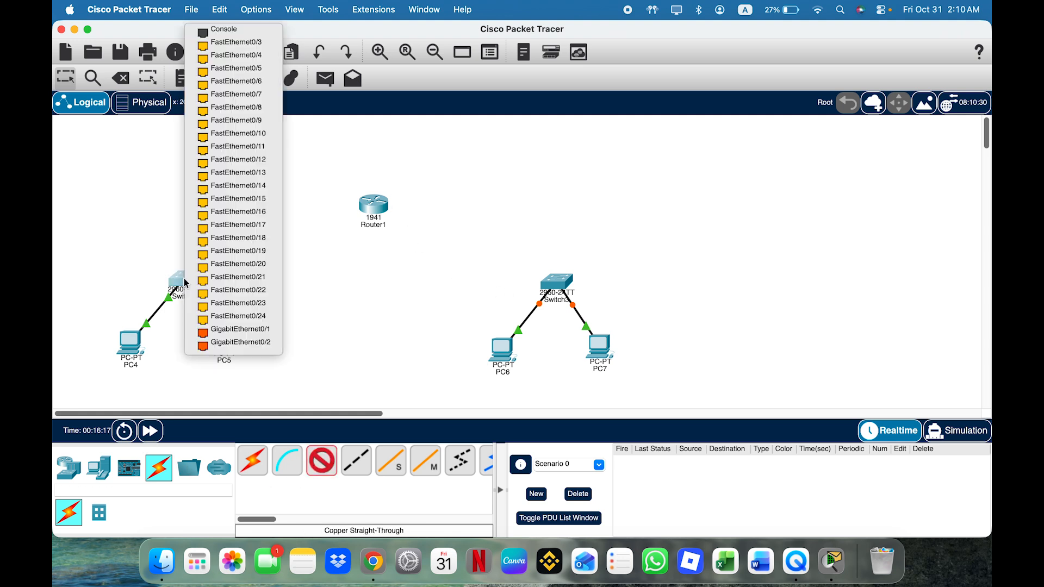
{"action": "left_click", "coordinate": [210, 329]}
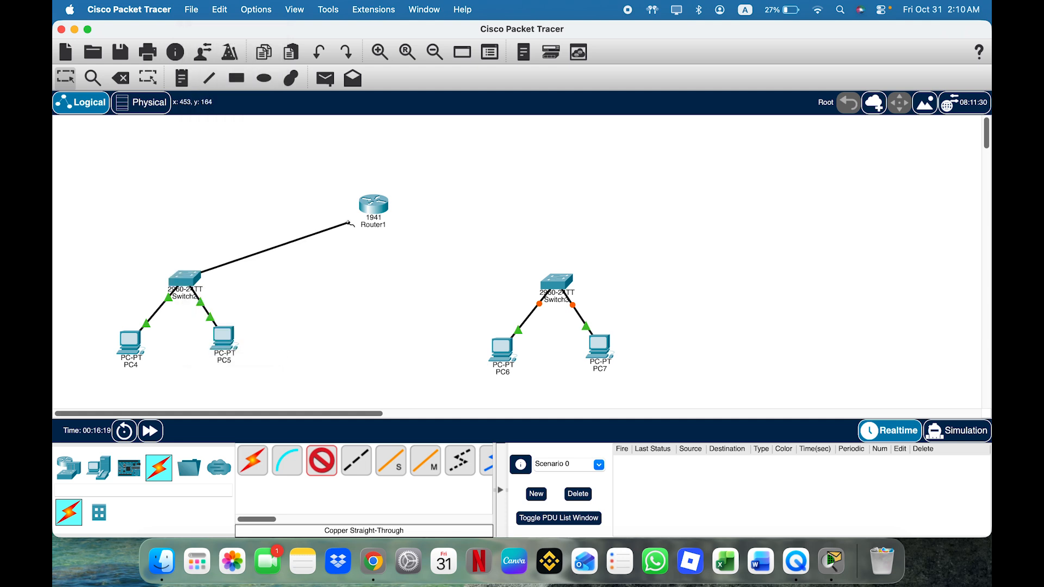
{"action": "left_click", "coordinate": [370, 203]}
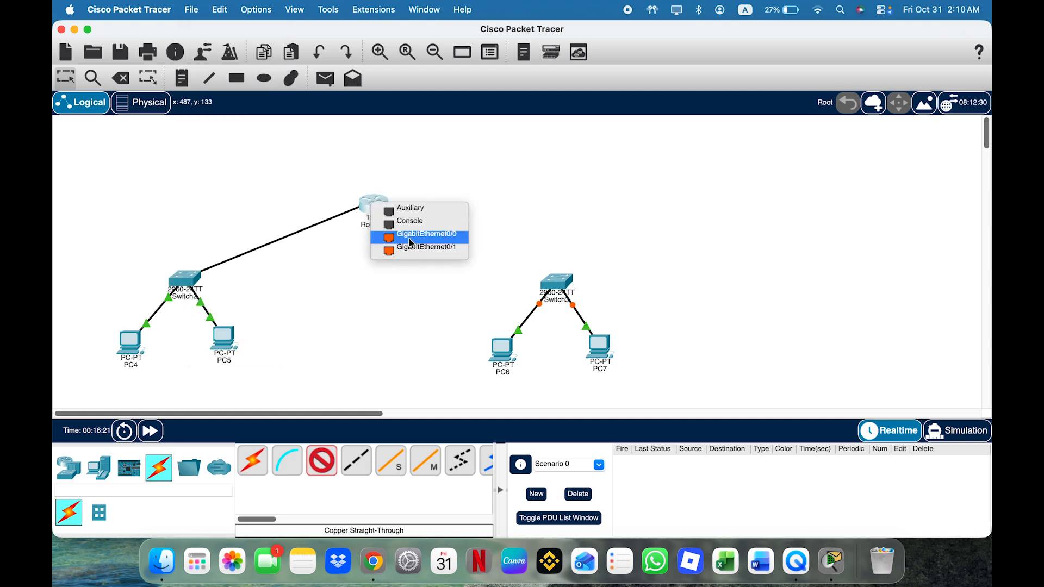
{"action": "left_click", "coordinate": [465, 240]}
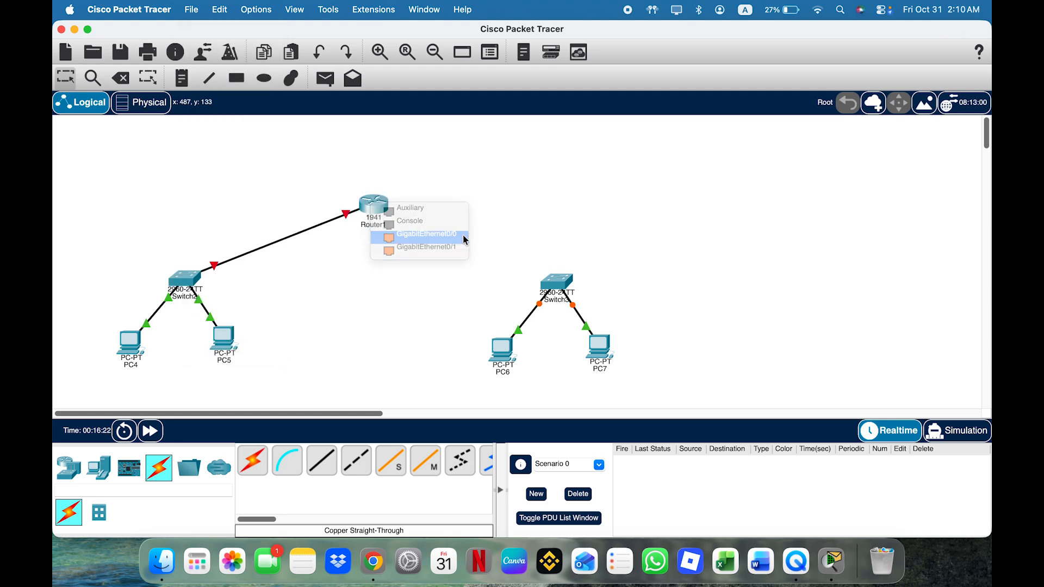
- Connect Switch3's GigabitEthernet0/1 to the router's GigabitEthernet0/1 with a copper straight-through cable
{"action": "left_click", "coordinate": [321, 460]}
{"action": "left_click", "coordinate": [555, 282]}
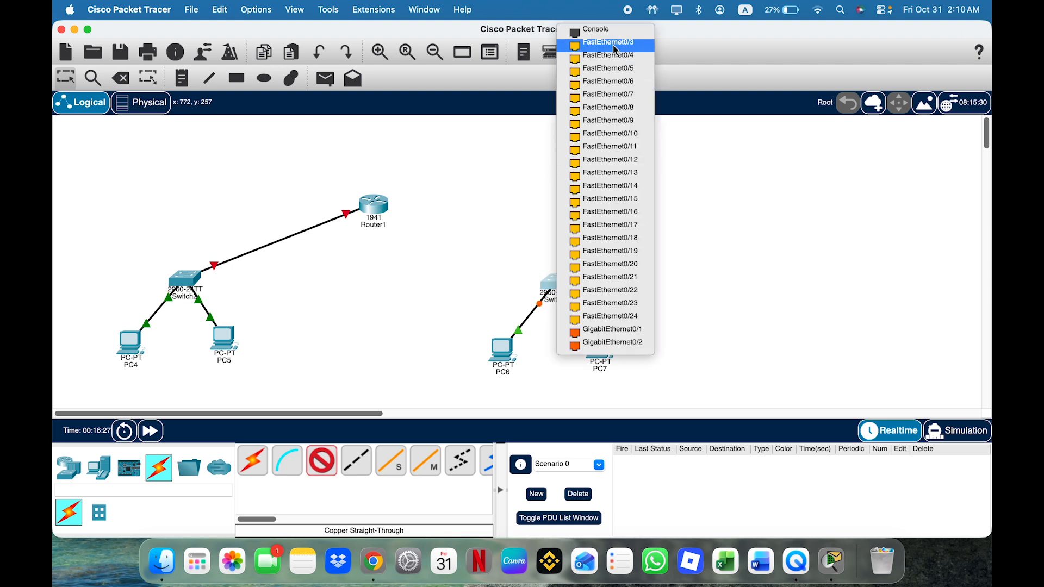
{"action": "left_click", "coordinate": [612, 330]}
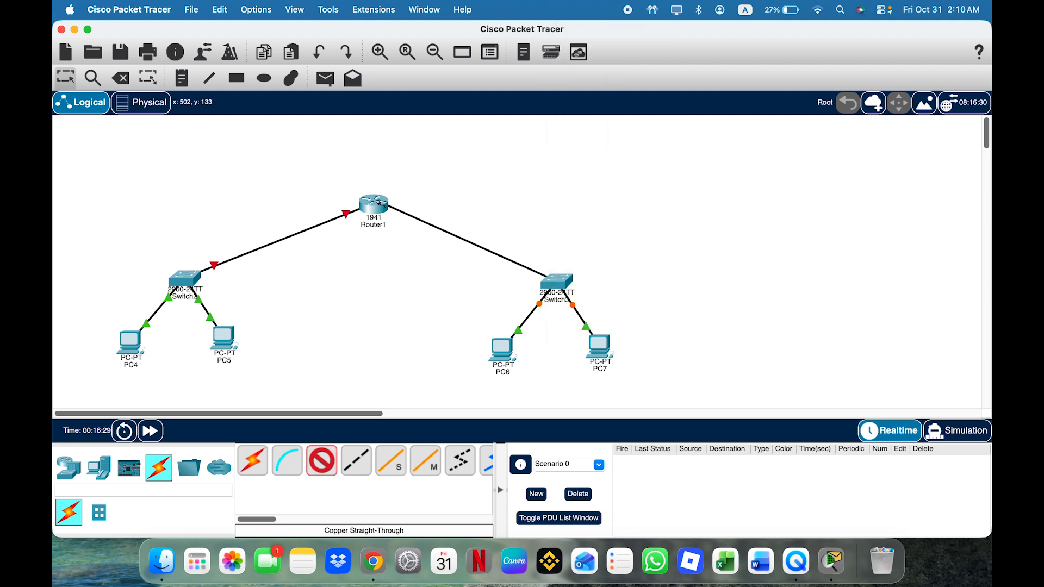
{"action": "left_click", "coordinate": [385, 204]}
{"action": "left_click", "coordinate": [444, 237]}
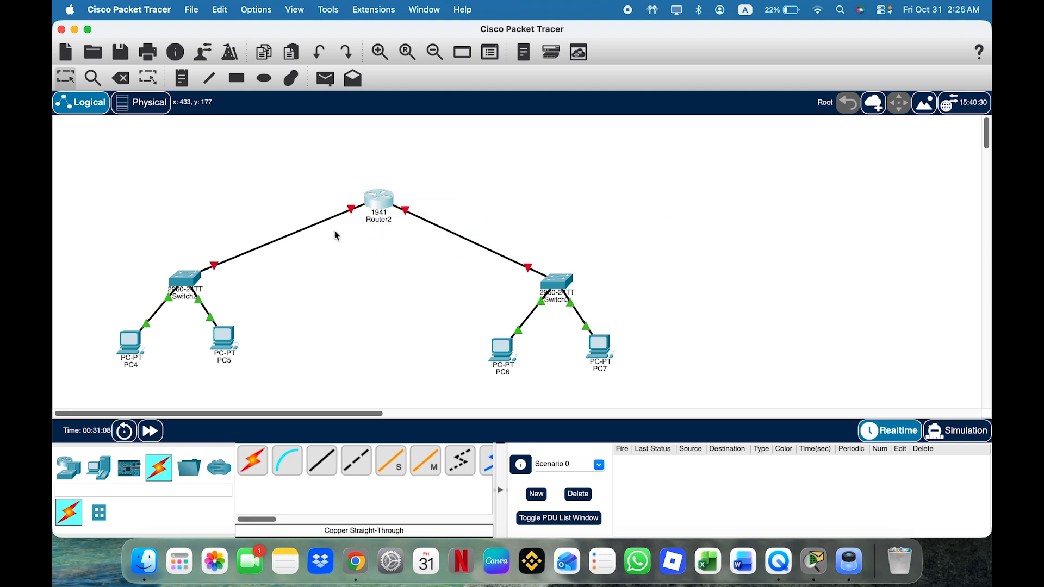
- Nudge Router2 slightly left, then open its command line and decline the initial configuration dialog with no
{"action": "left_click_drag", "start_coordinate": [383, 204], "coordinate": [372, 203]}
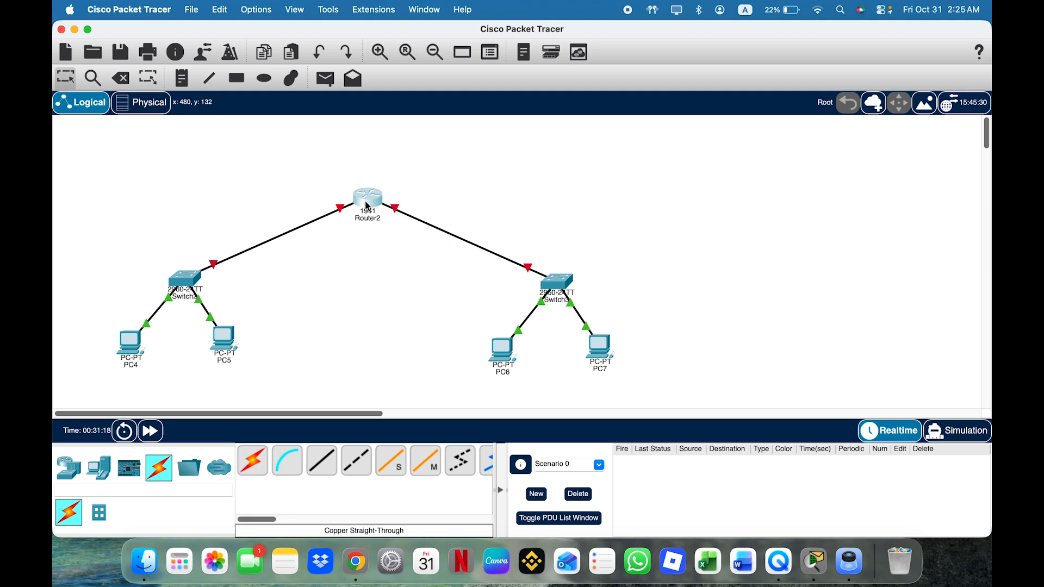
{"action": "mouse_move", "coordinate": [367, 201]}
{"action": "left_click", "coordinate": [374, 205]}
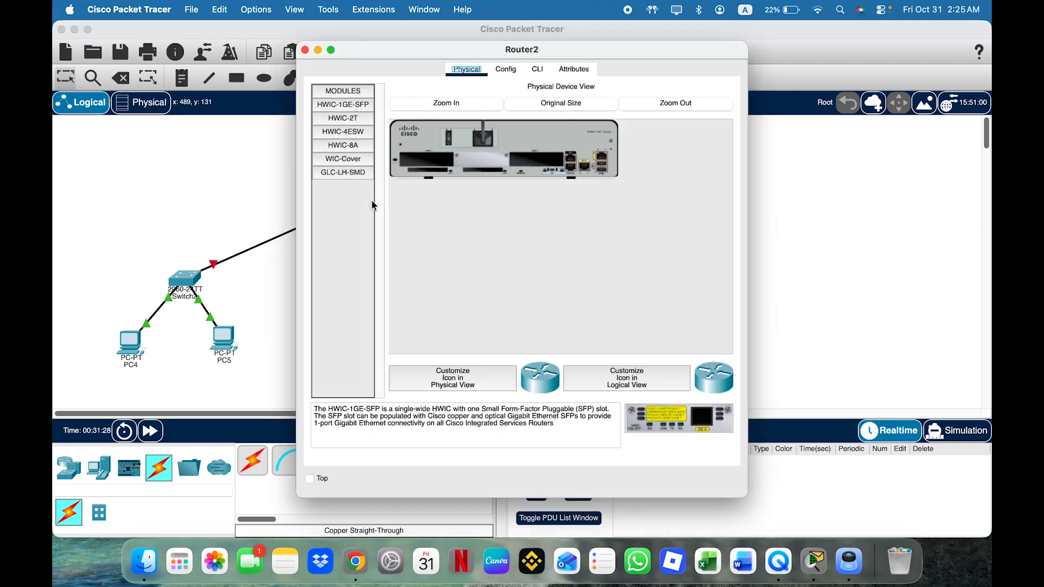
{"action": "left_click", "coordinate": [533, 68]}
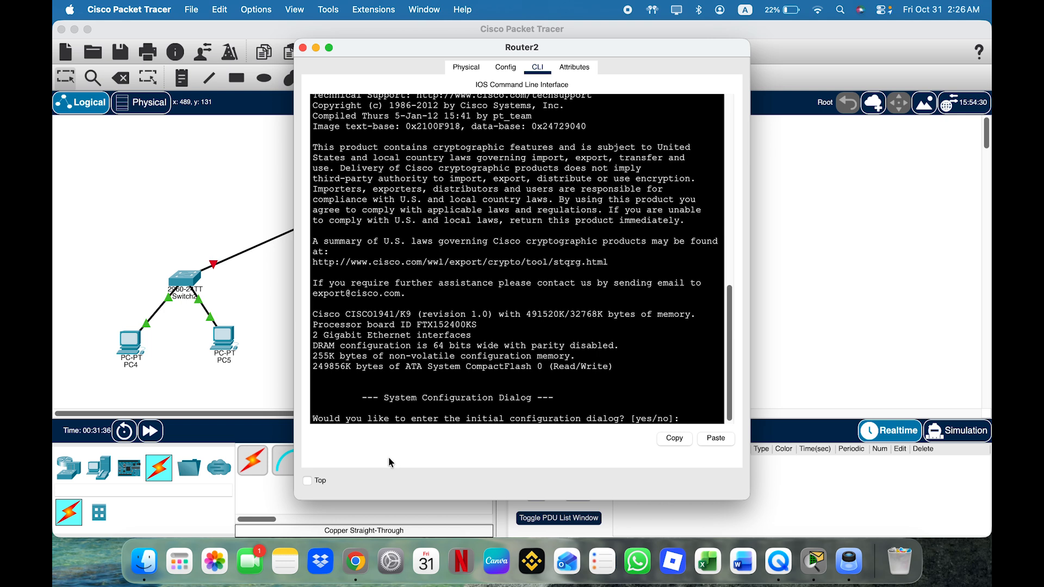
{"action": "type", "text": "no"}
{"action": "key", "text": "Return"}
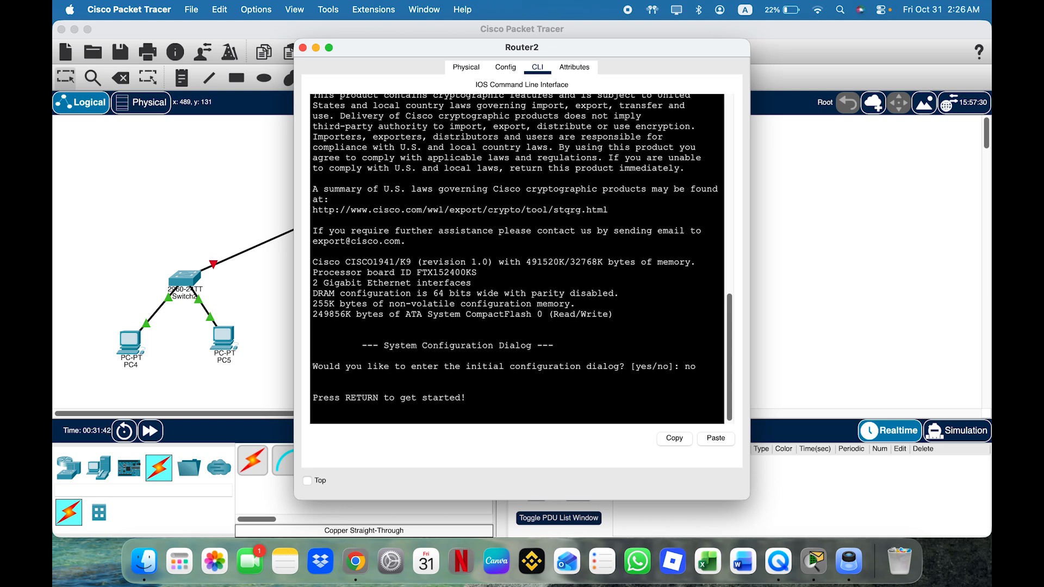
{"action": "key", "text": "Return"}
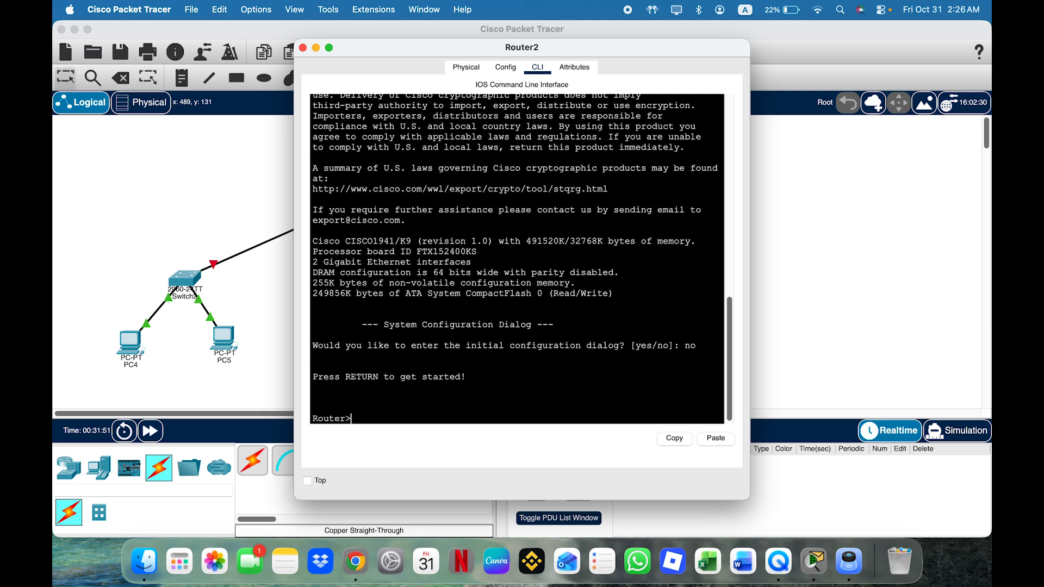
- Enter privileged mode with en and global configuration mode with conf t on the router
{"action": "type", "text": "enable"}
{"action": "key", "text": "BackSpace"}
{"action": "key", "text": "BackSpace"}
{"action": "key", "text": "Return"}
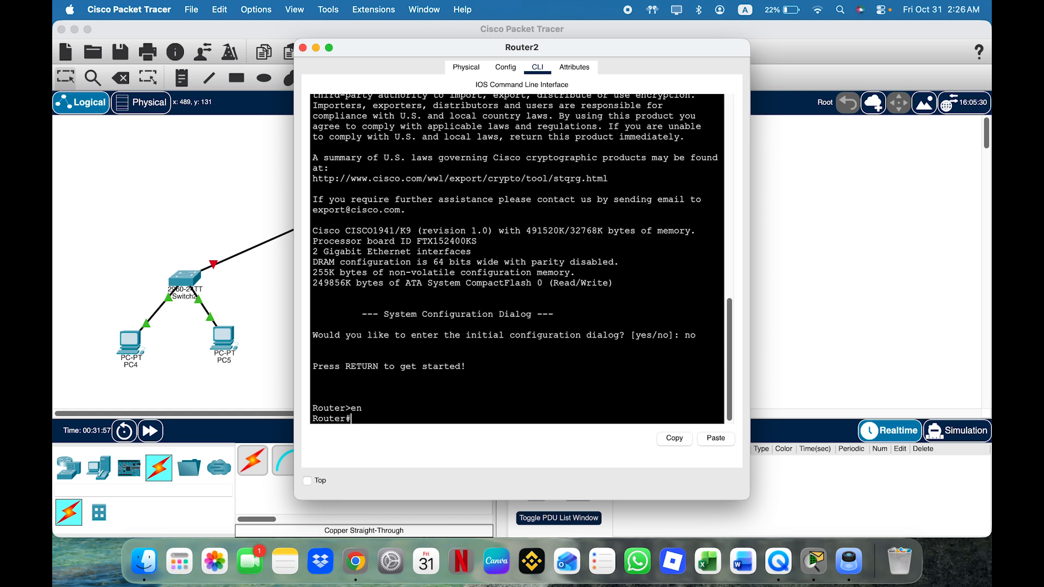
{"action": "type", "text": "configure terminal"}
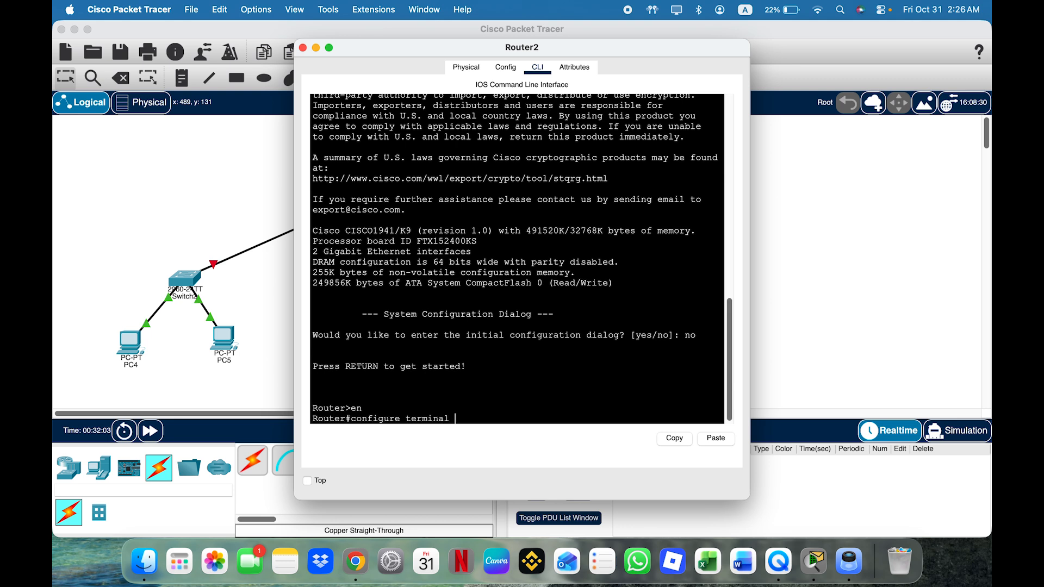
{"action": "key", "text": "BackSpace"}
{"action": "key", "text": "BackSpace"}
{"action": "key", "text": "BackSpace"}
{"action": "key", "text": "BackSpace"}
{"action": "key", "text": "BackSpace"}
{"action": "key", "text": "BackSpace"}
{"action": "key", "text": "BackSpace"}
{"action": "key", "text": "BackSpace"}
{"action": "key", "text": "BackSpace"}
{"action": "key", "text": "BackSpace"}
{"action": "key", "text": "BackSpace"}
{"action": "key", "text": "BackSpace"}
{"action": "key", "text": "BackSpace"}
{"action": "key", "text": "BackSpace"}
{"action": "key", "text": "BackSpace"}
{"action": "type", "text": "t"}
{"action": "key", "text": "Return"}
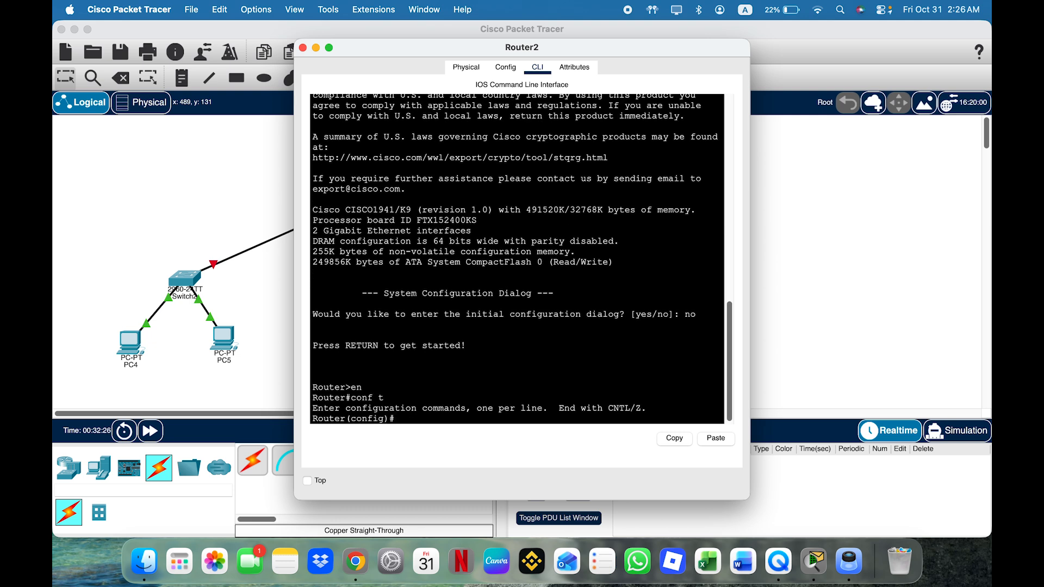
- Assign IP address 192.168.1.1 with mask 255.255.255.0 to the router's g0/0 interface
{"action": "type", "text": "interface g0/0"}
{"action": "key", "text": "Return"}
{"action": "type", "text": "ig-if)#i"}
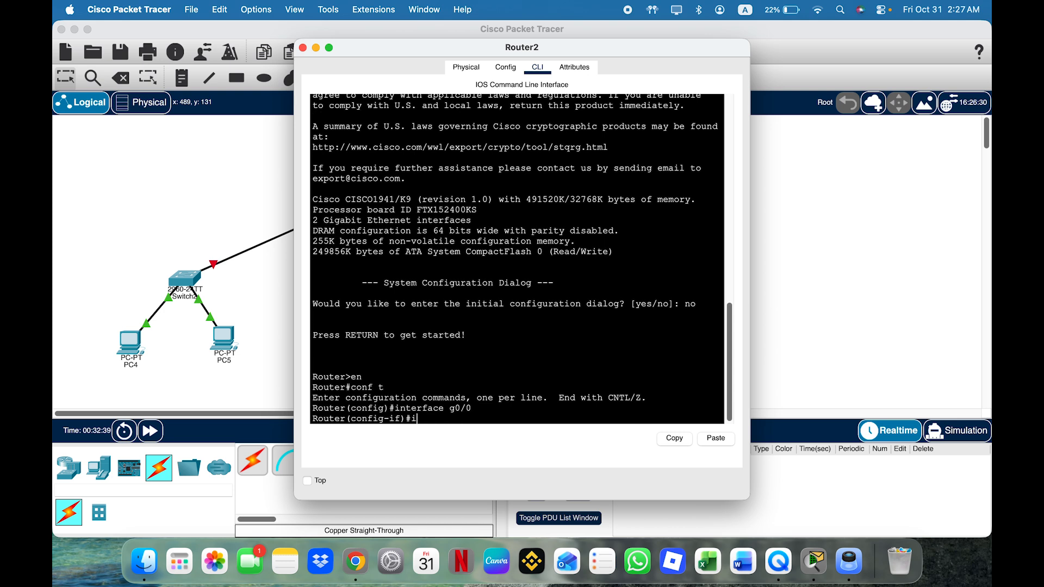
{"action": "type", "text": "p address 192.16"}
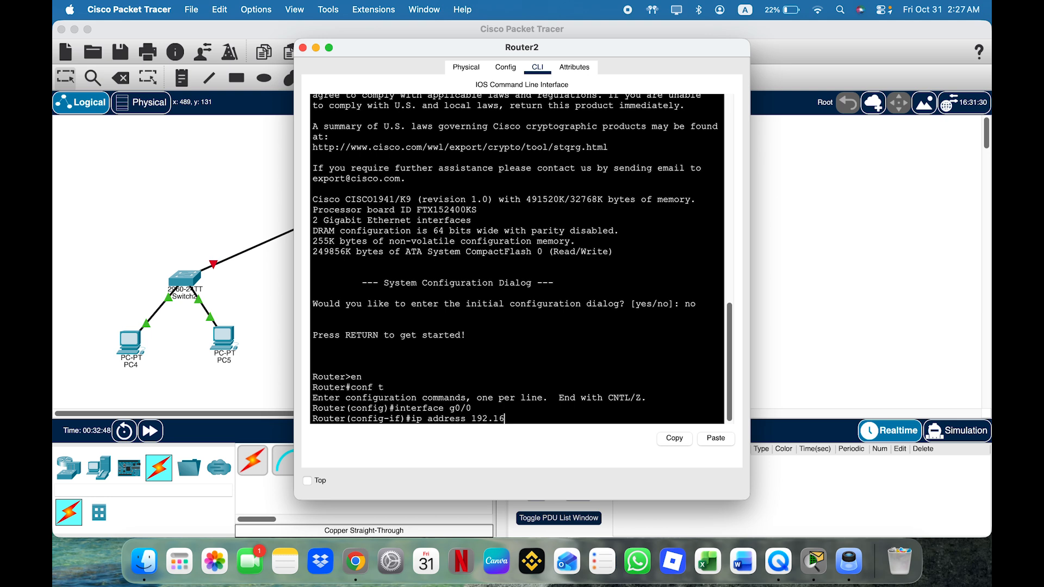
{"action": "type", "text": "8.1.1"}
{"action": "type", "text": "255."}
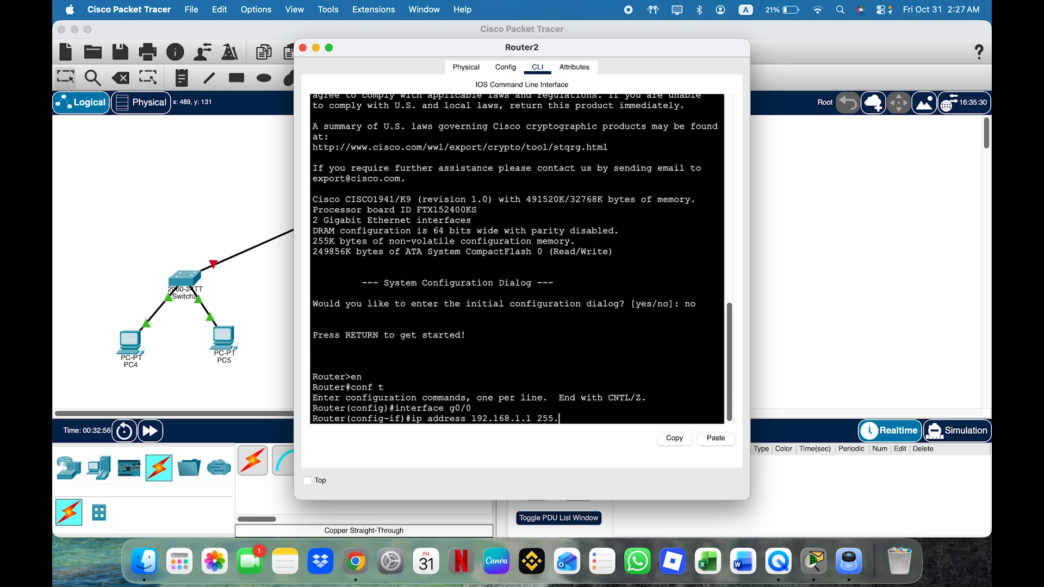
{"action": "type", "text": "255.255.0"}
{"action": "key", "text": "Return"}
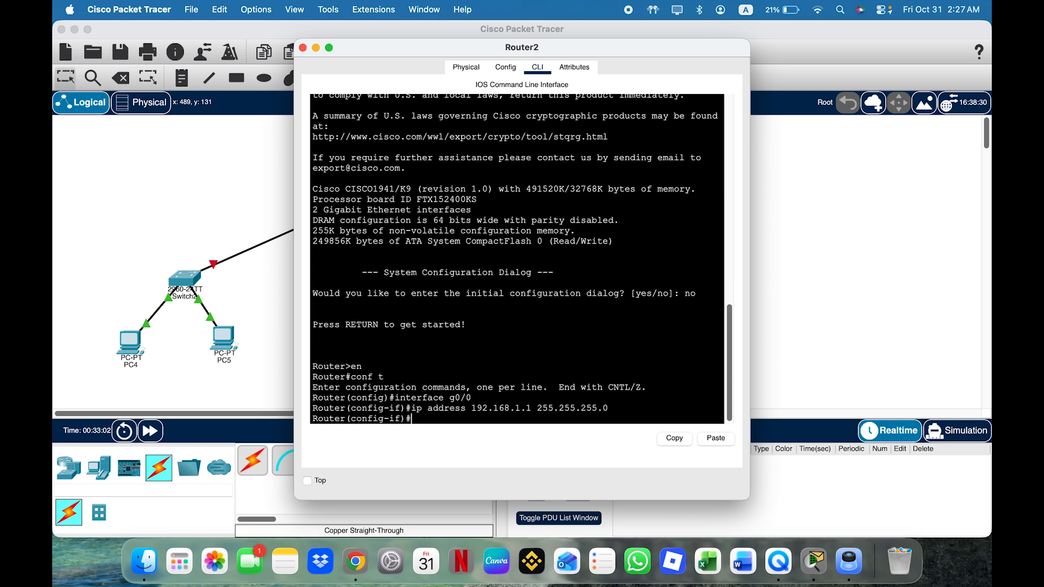
- Enable the router's g0/0 interface with no shutdown and return to a clean interface configuration prompt
{"action": "type", "text": "no shutdown"}
{"action": "key", "text": "Return"}
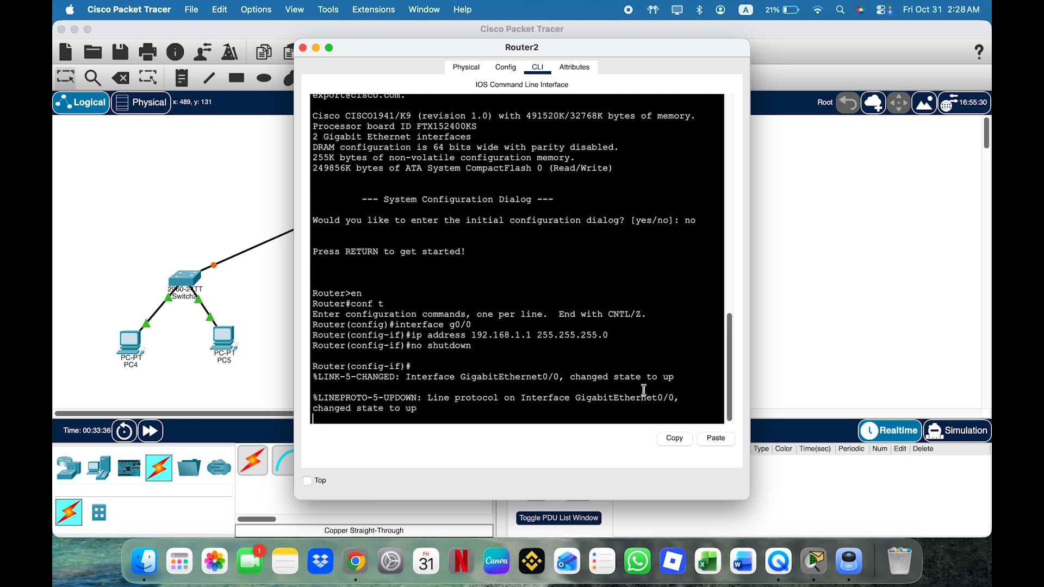
{"action": "type", "text": "i"}
{"action": "key", "text": "BackSpace"}
{"action": "key", "text": "Return"}
{"action": "key", "text": "Return"}
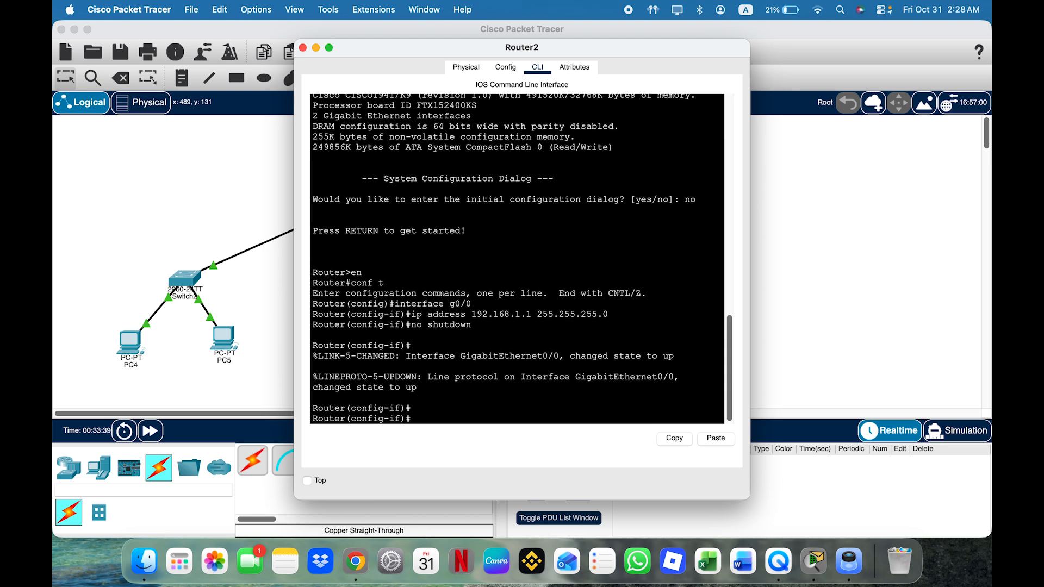
- Assign IP address 192.168.2.1 with mask 255.255.255.0 to the router's g0/1 interface
{"action": "type", "text": "interface g0/1"}
{"action": "key", "text": "Return"}
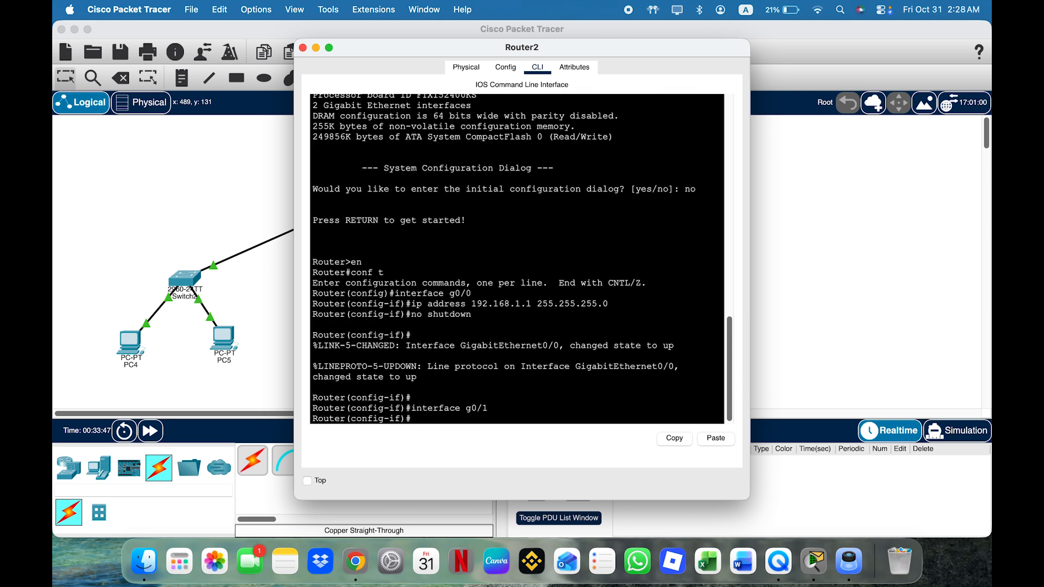
{"action": "type", "text": "ip address 192.168."}
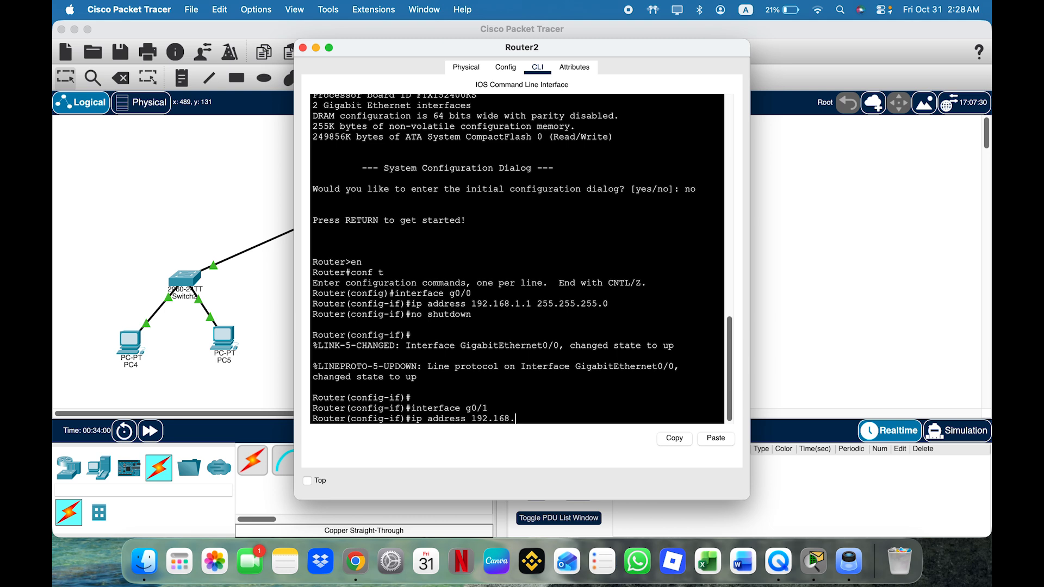
{"action": "type", "text": "2.1"}
{"action": "type", "text": "255.255.255.0"}
{"action": "key", "text": "Return"}
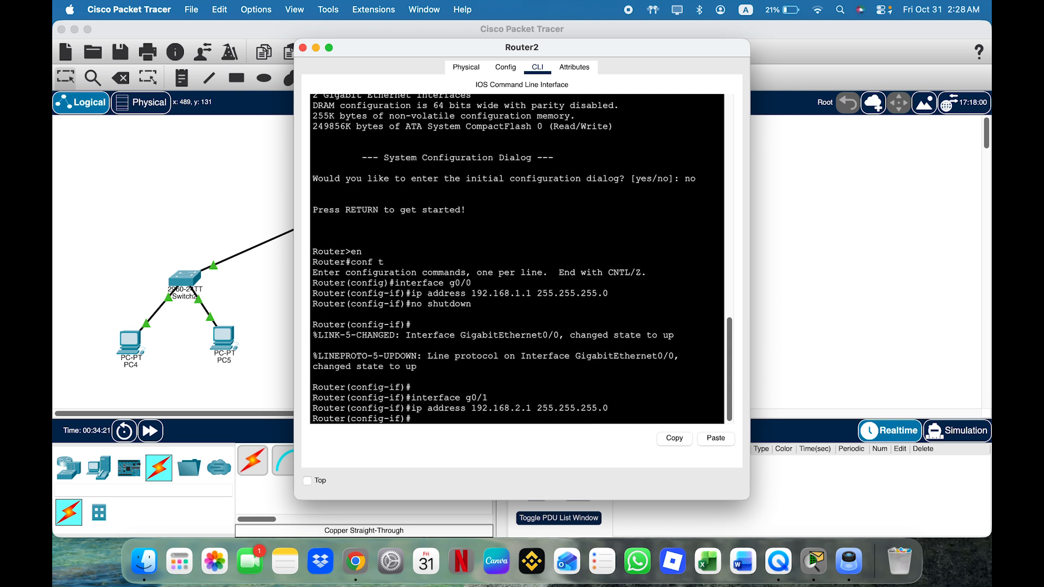
- Enable the router's g0/1 interface with no shutdown, then close the router's window and fast-forward the network time
{"action": "type", "text": "no shutdown"}
{"action": "key", "text": "Return"}
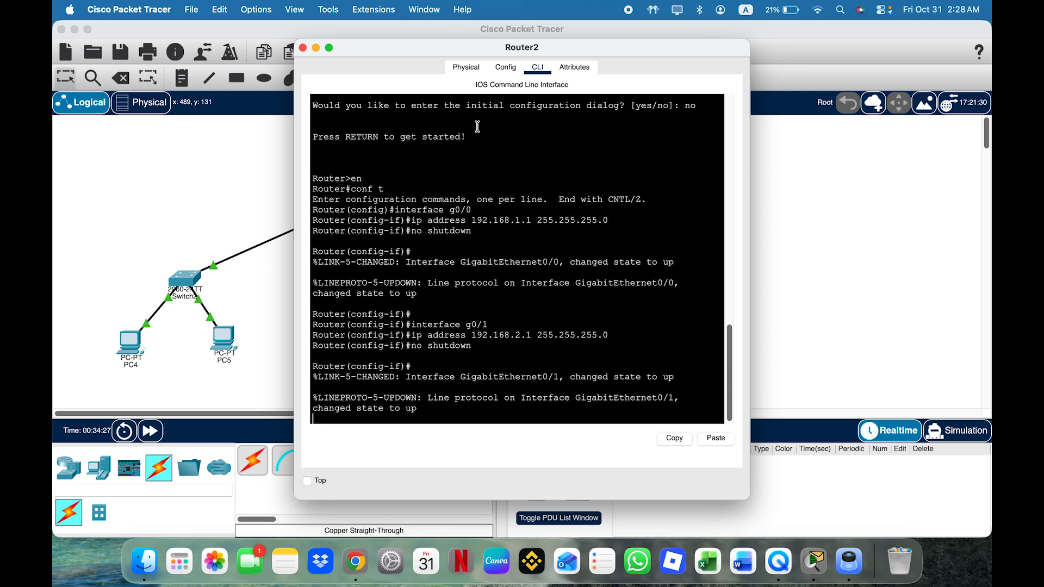
{"action": "left_click", "coordinate": [303, 48]}
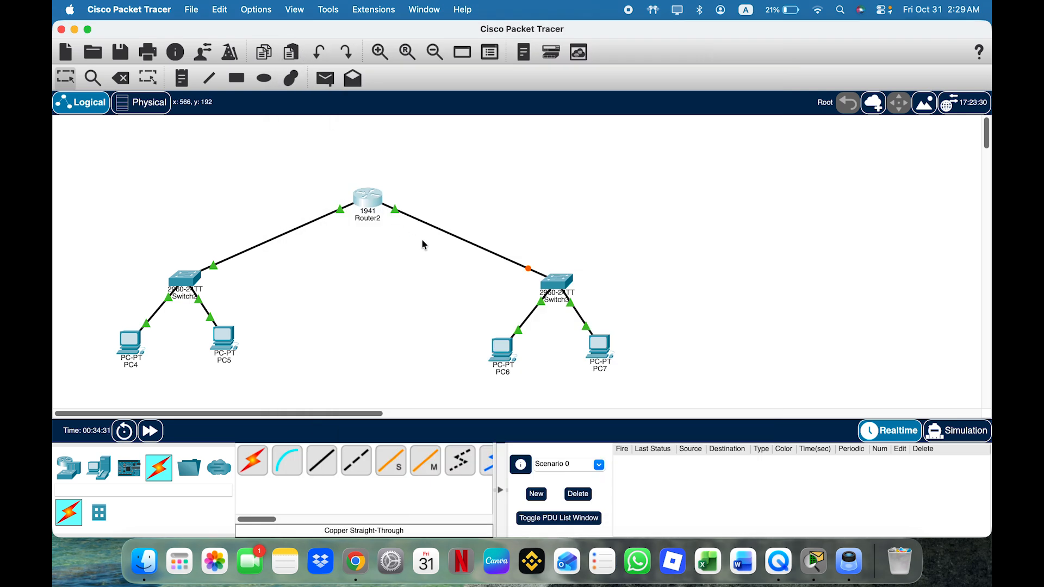
{"action": "left_click", "coordinate": [155, 433]}
{"action": "left_click", "coordinate": [157, 433]}
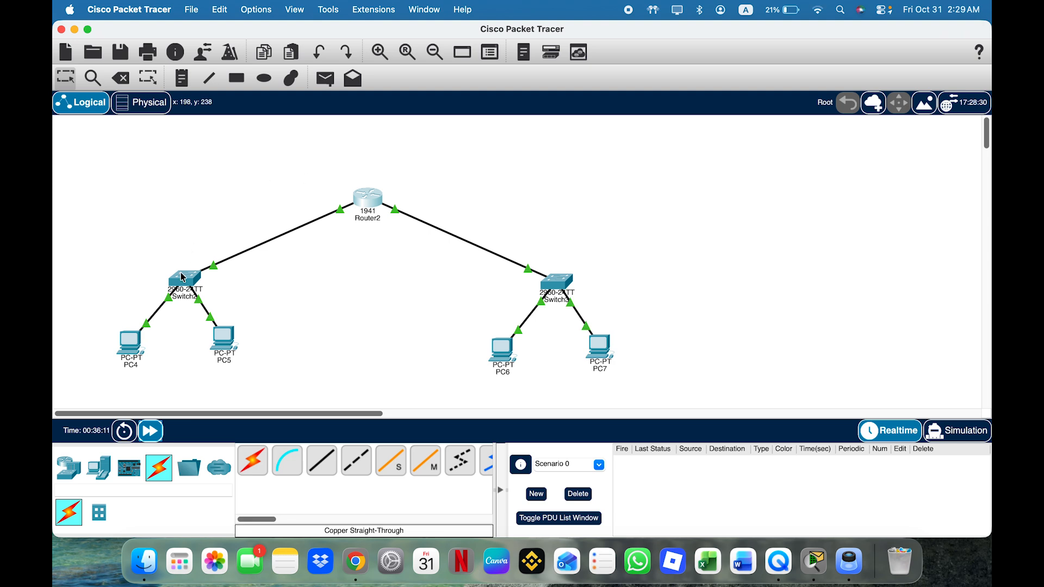
- Configure PC4 with static IPv4 address 192.168.1.10, subnet mask 255.255.255.0 and default gateway 192.168.1.1
{"action": "left_click", "coordinate": [141, 343]}
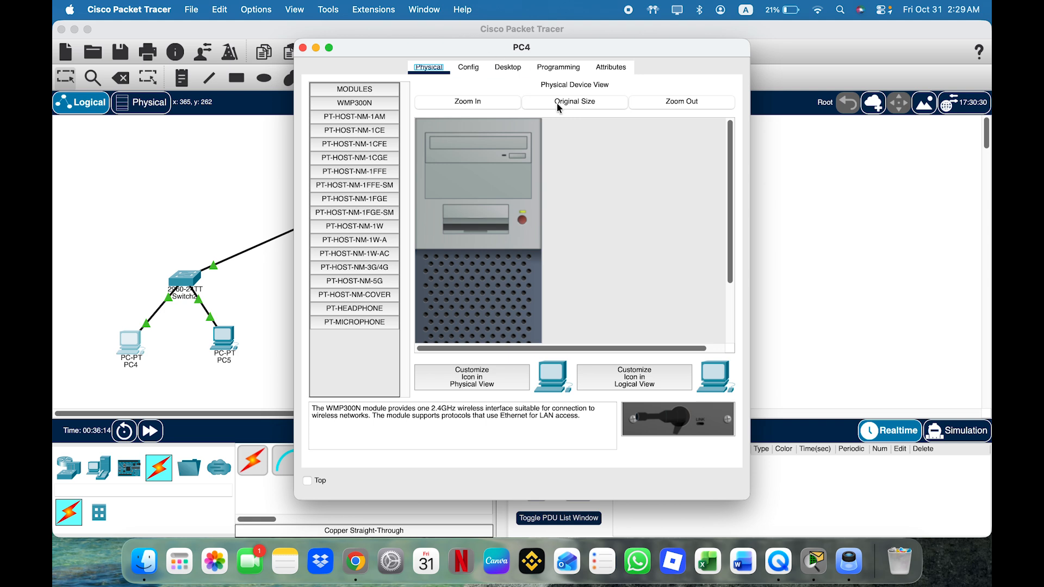
{"action": "left_click", "coordinate": [509, 68]}
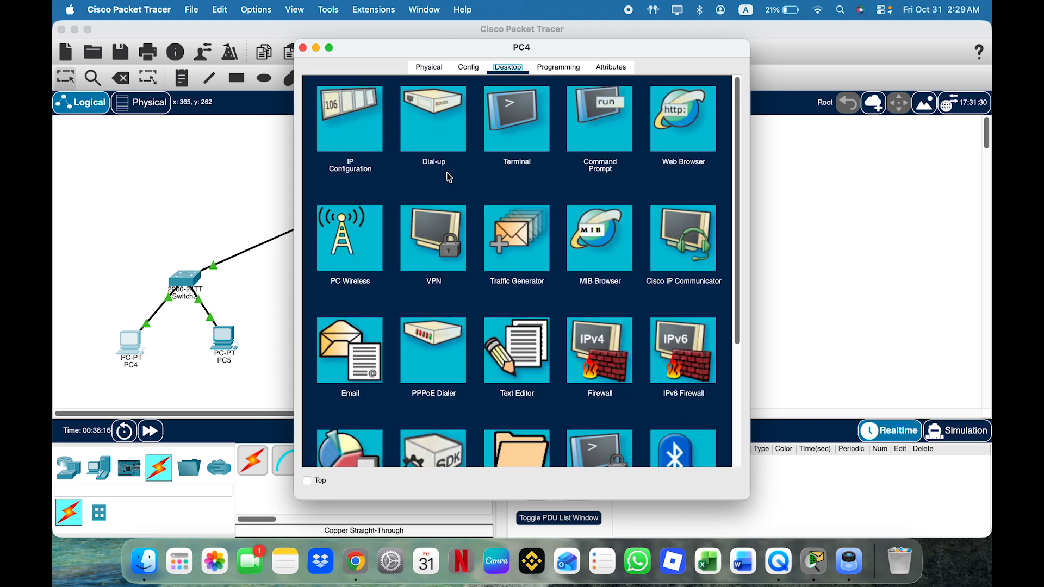
{"action": "left_click", "coordinate": [362, 133]}
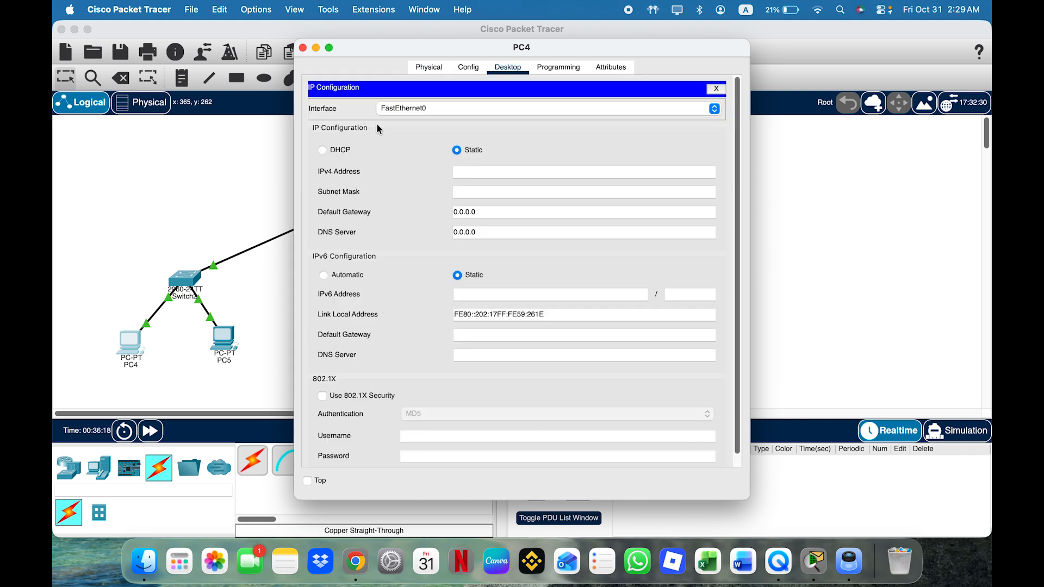
{"action": "left_click", "coordinate": [491, 171]}
{"action": "type", "text": "192.168.1.10"}
{"action": "key", "text": "Tab"}
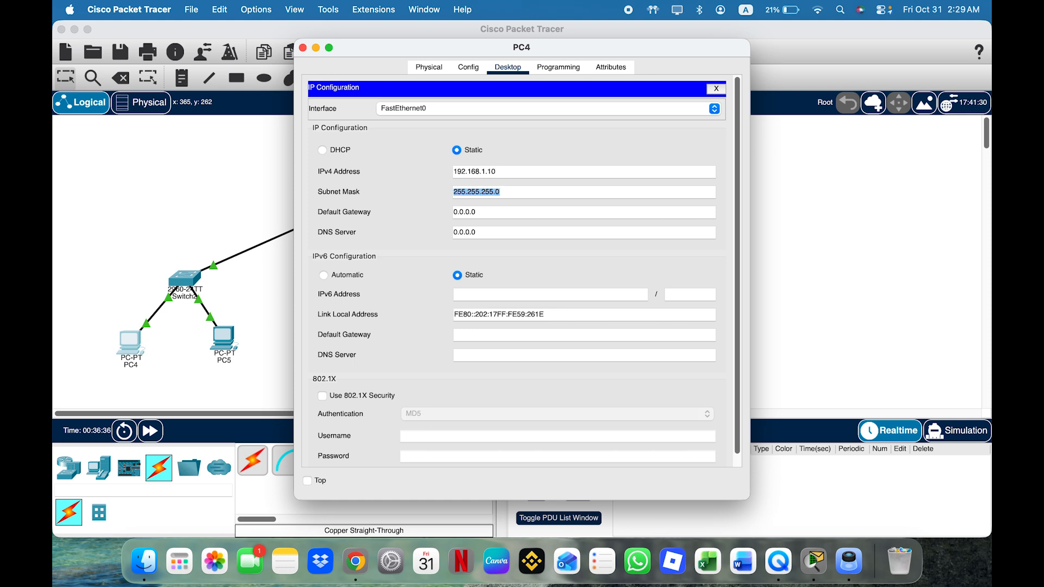
{"action": "key", "text": "Tab"}
{"action": "type", "text": "192.168.1.1"}
{"action": "left_click", "coordinate": [303, 48]}
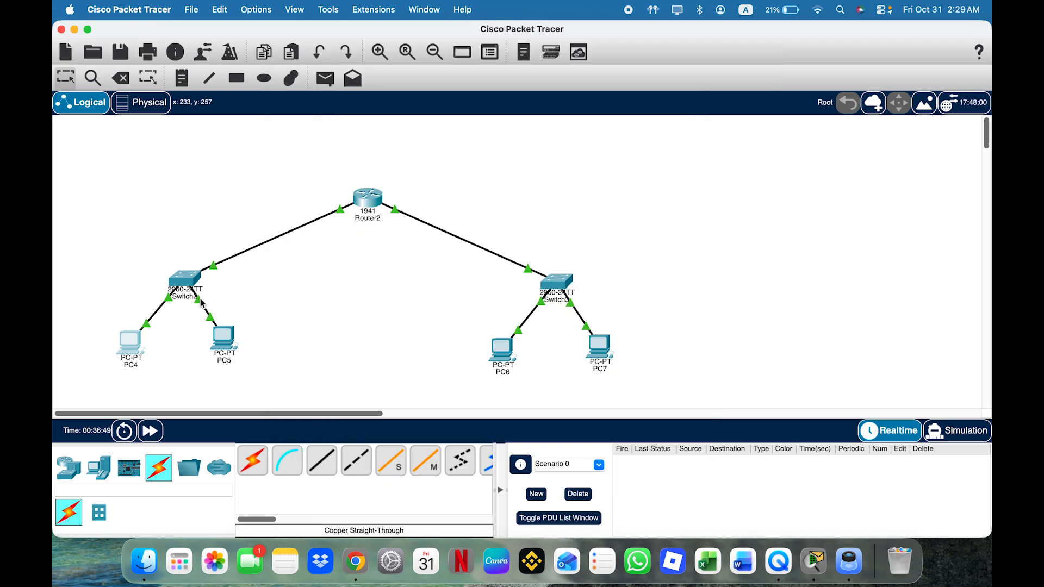
- Configure PC5 with static IPv4 address 192.168.1.11, subnet mask 255.255.255.0 and default gateway 192.168.1.1
{"action": "left_click", "coordinate": [223, 340]}
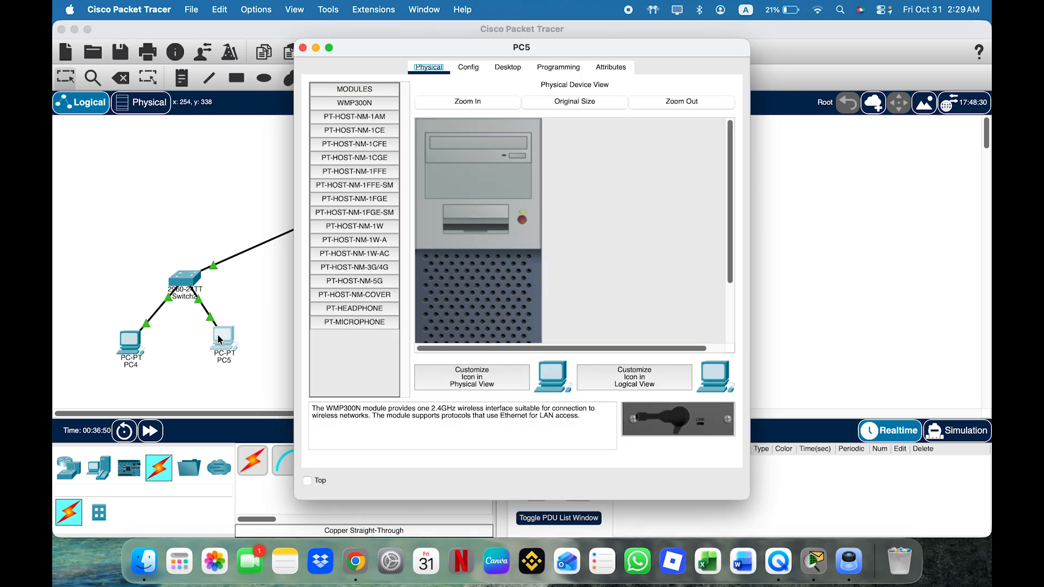
{"action": "left_click", "coordinate": [508, 67]}
{"action": "left_click", "coordinate": [369, 130]}
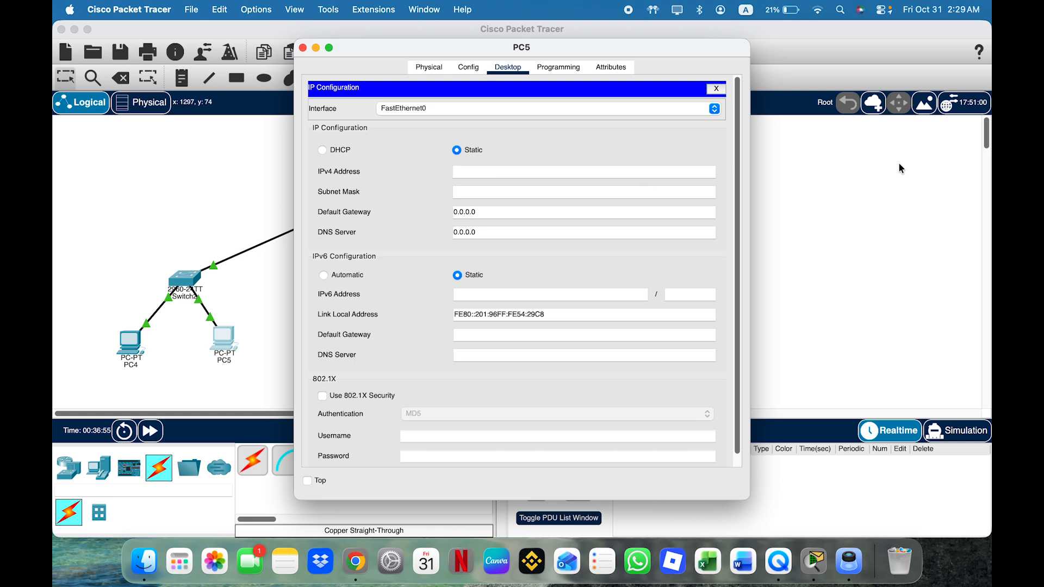
{"action": "type", "text": "192.168.1.11"}
{"action": "left_click", "coordinate": [496, 192]}
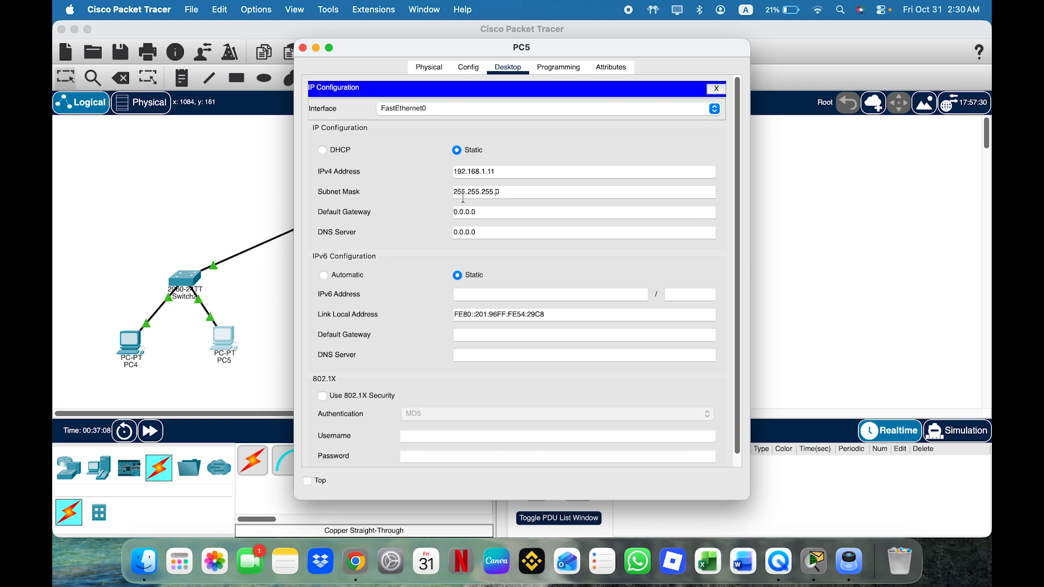
{"action": "double_click", "coordinate": [488, 214]}
{"action": "type", "text": "192.168.1.1"}
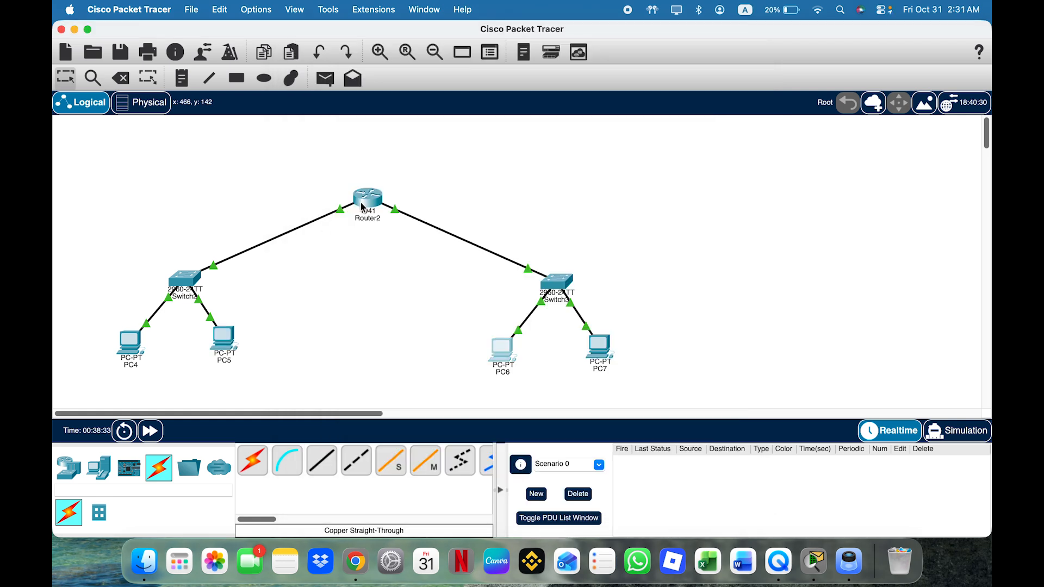
- Move Router2 slightly upward and give PC6 static IPv4 address 192.168.2.10, subnet mask 255.255.255.0 and default gateway 192.168.2.1
{"action": "left_click_drag", "start_coordinate": [362, 208], "coordinate": [369, 194]}
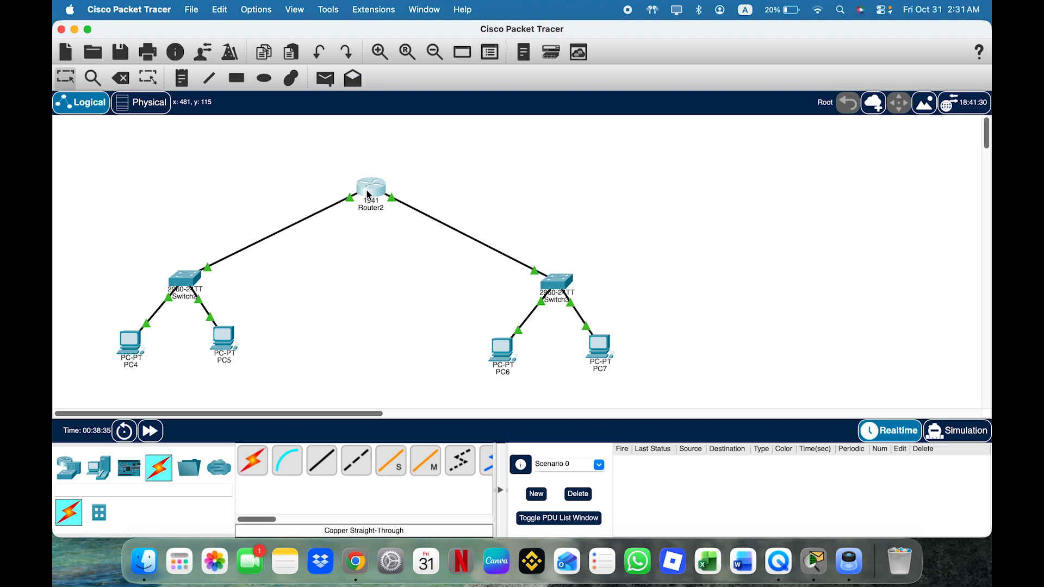
{"action": "double_click", "coordinate": [504, 353]}
{"action": "left_click", "coordinate": [366, 128]}
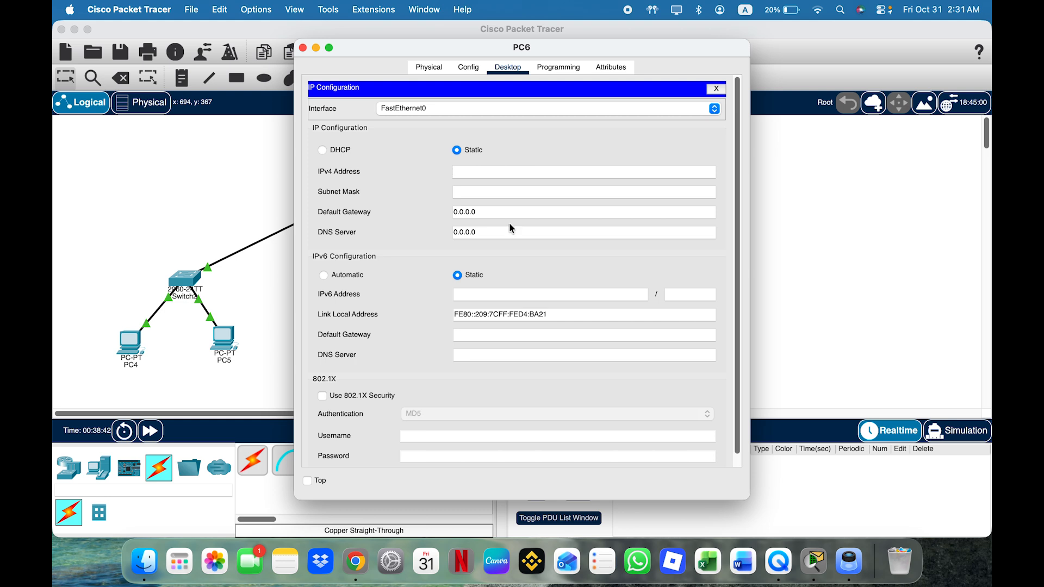
{"action": "type", "text": "192.168.2.10"}
{"action": "key", "text": "Tab"}
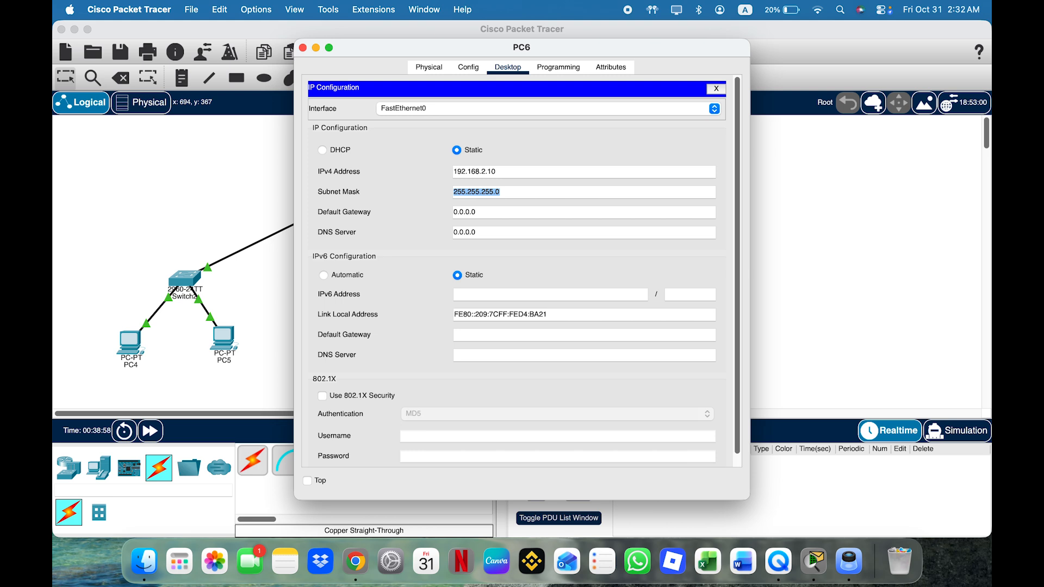
{"action": "key", "text": "Tab"}
{"action": "type", "text": "192.168.2.1"}
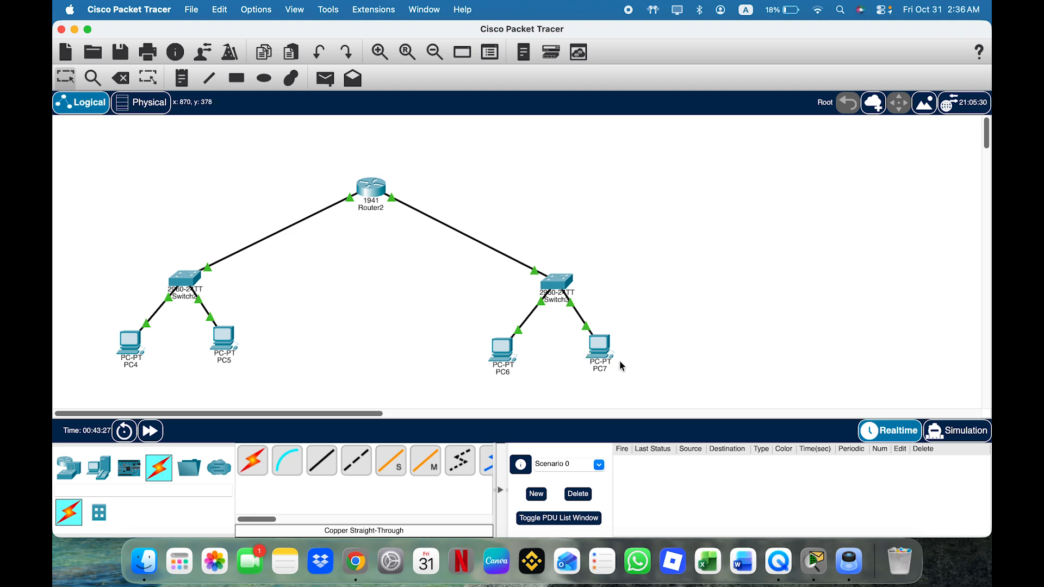
- Configure PC7 with static IPv4 address 192.168.2.11, the default subnet mask and default gateway 192.168.2.1
{"action": "left_click", "coordinate": [603, 358]}
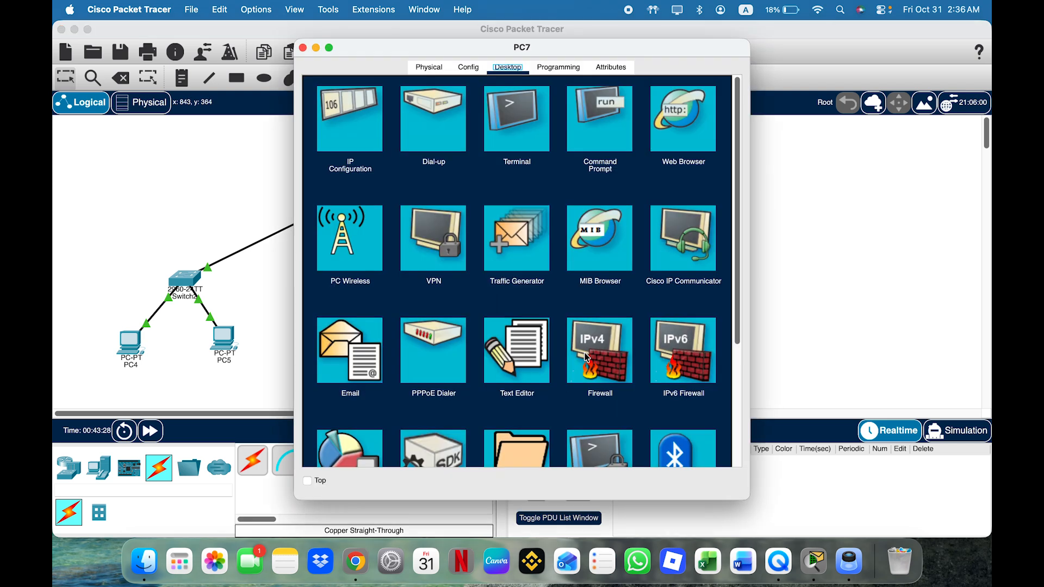
{"action": "left_click", "coordinate": [349, 122]}
{"action": "left_click", "coordinate": [485, 167]}
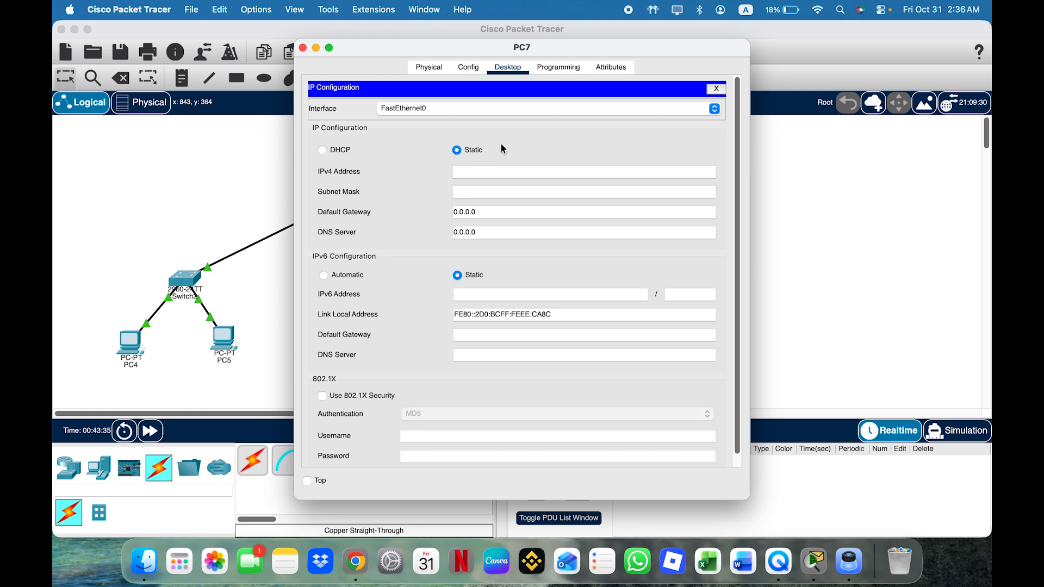
{"action": "type", "text": "192.168."}
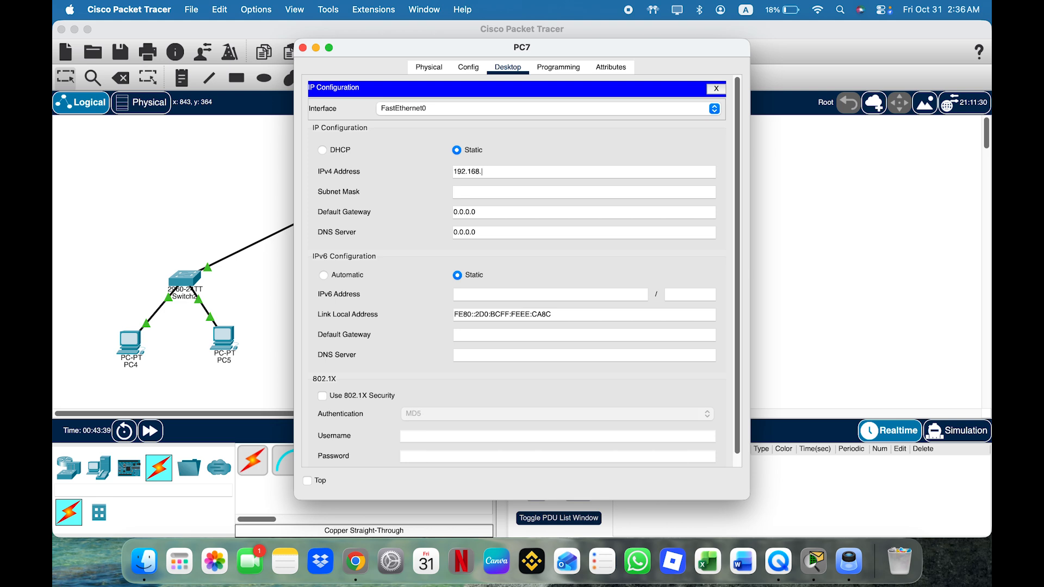
{"action": "type", "text": "2.11"}
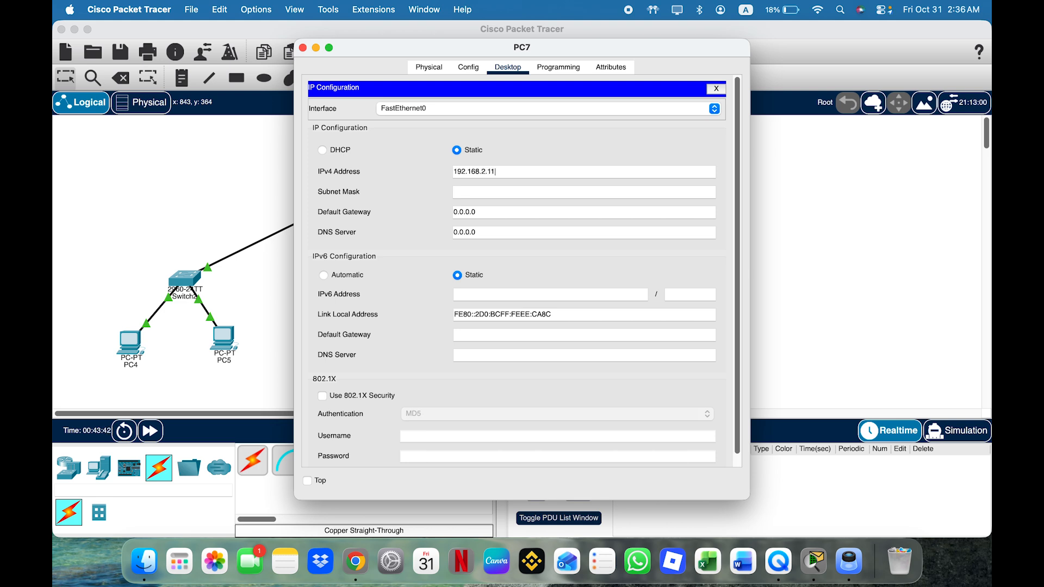
{"action": "key", "text": "Tab"}
{"action": "key", "text": "Tab"}
{"action": "type", "text": "192.168.2.1"}
{"action": "left_click", "coordinate": [303, 48]}
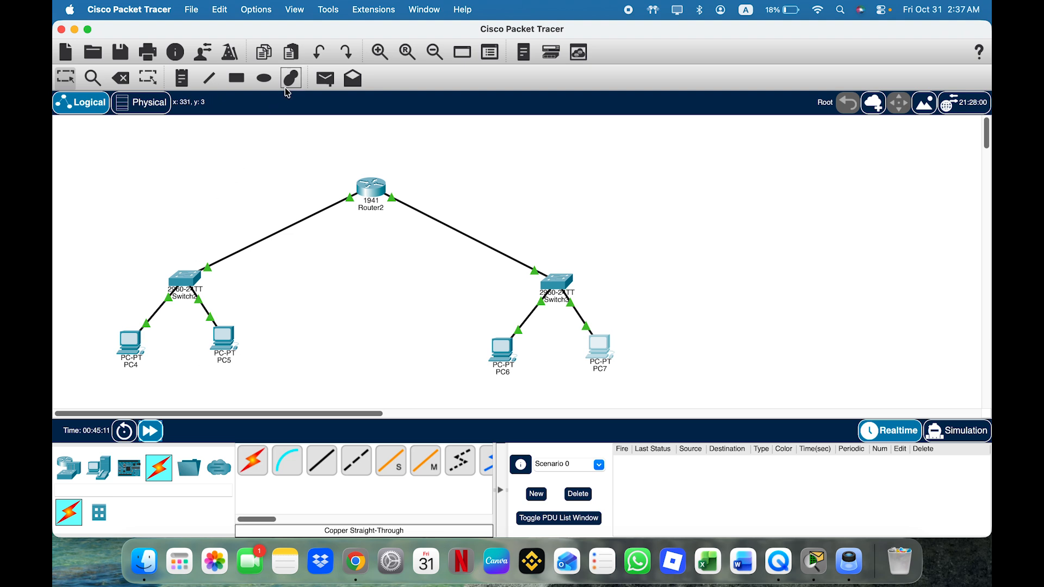
- Send a simple PDU from PC4 to Router2 and another from PC5 to Router2 to test the first LAN
{"action": "left_click", "coordinate": [325, 79]}
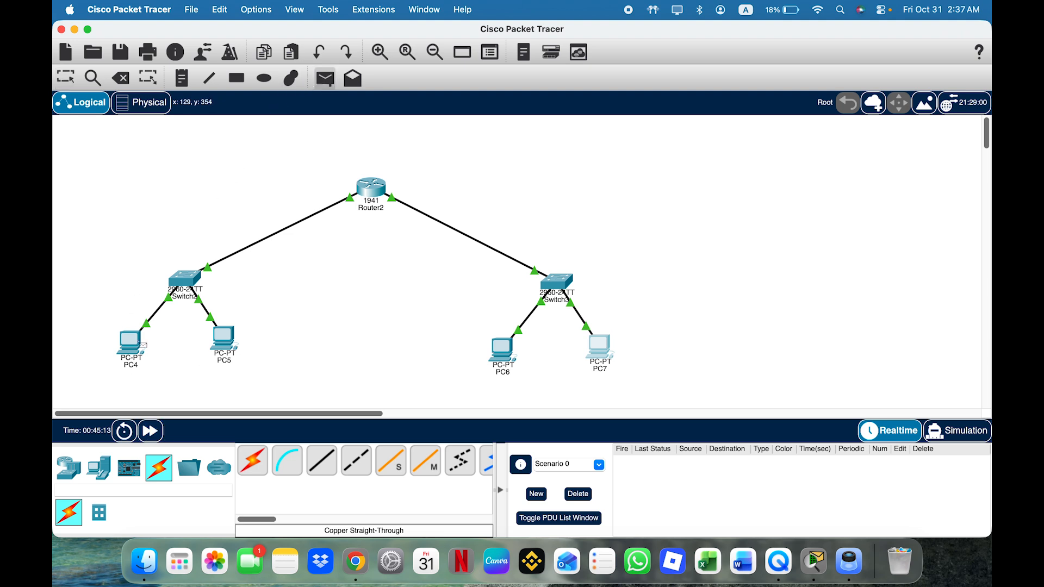
{"action": "mouse_move", "coordinate": [132, 347]}
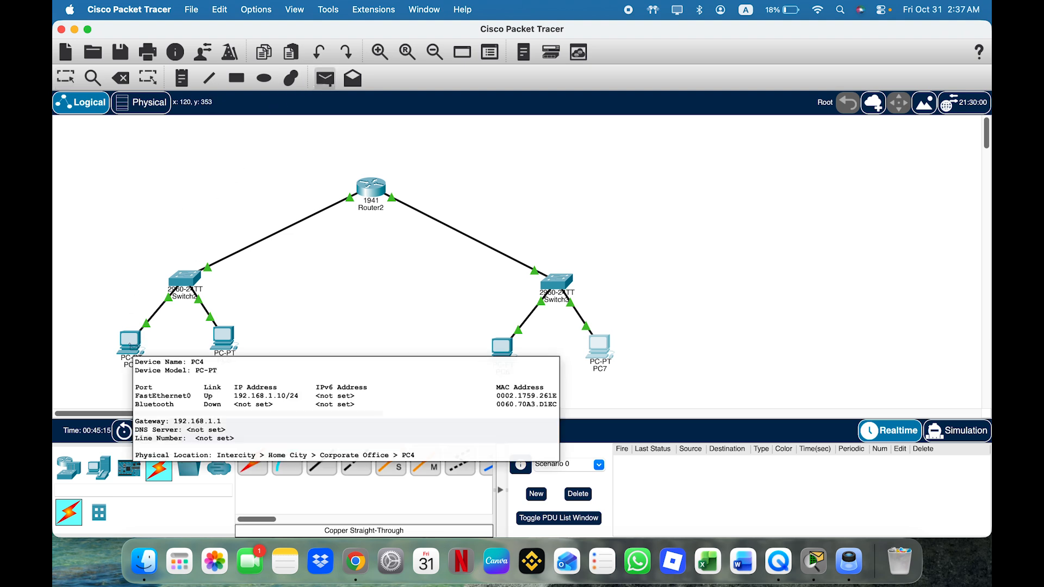
{"action": "left_click", "coordinate": [132, 346]}
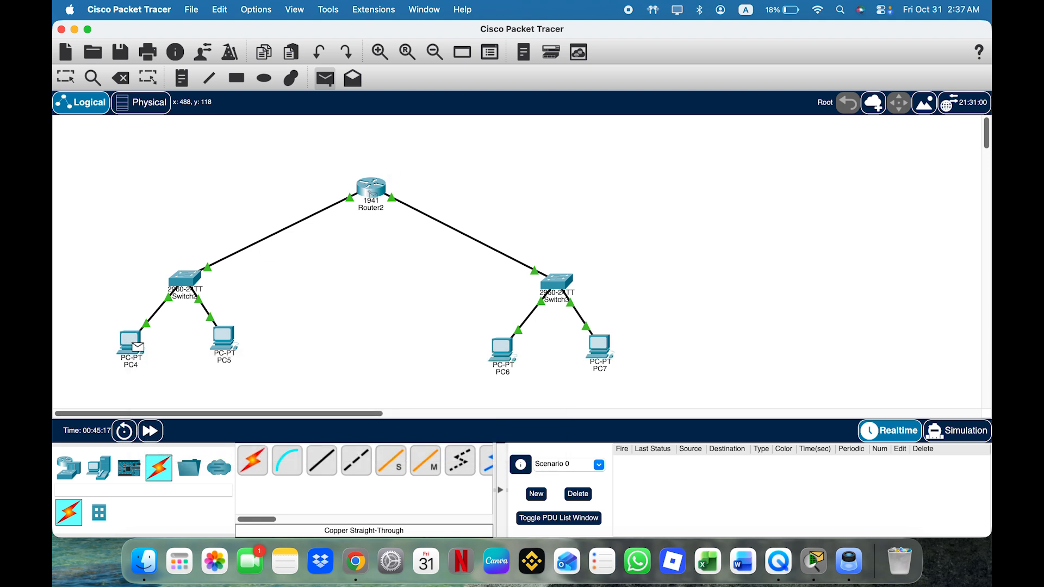
{"action": "left_click", "coordinate": [373, 190]}
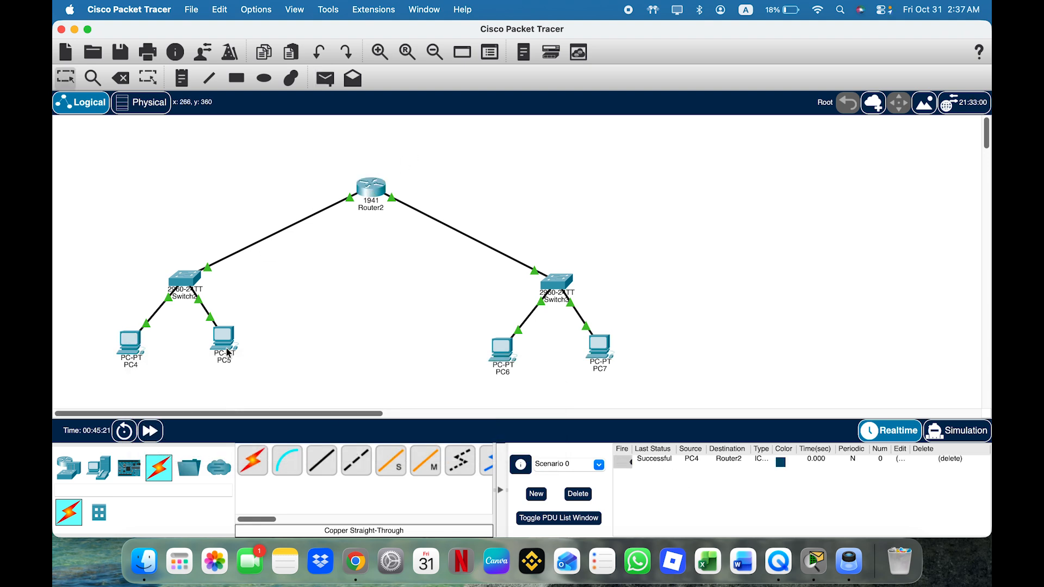
{"action": "left_click", "coordinate": [325, 79]}
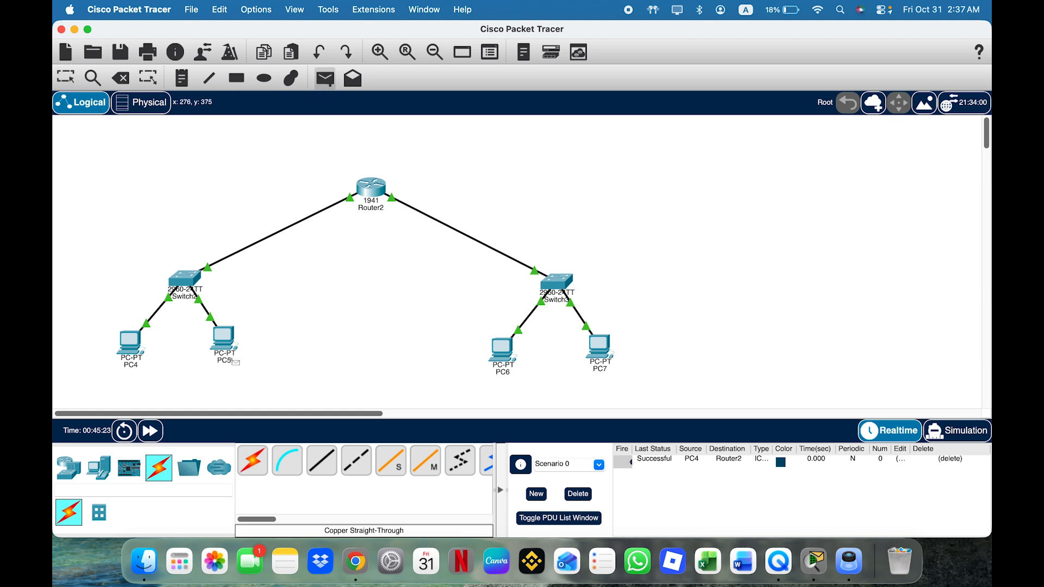
{"action": "left_click", "coordinate": [228, 339]}
{"action": "left_click", "coordinate": [372, 187]}
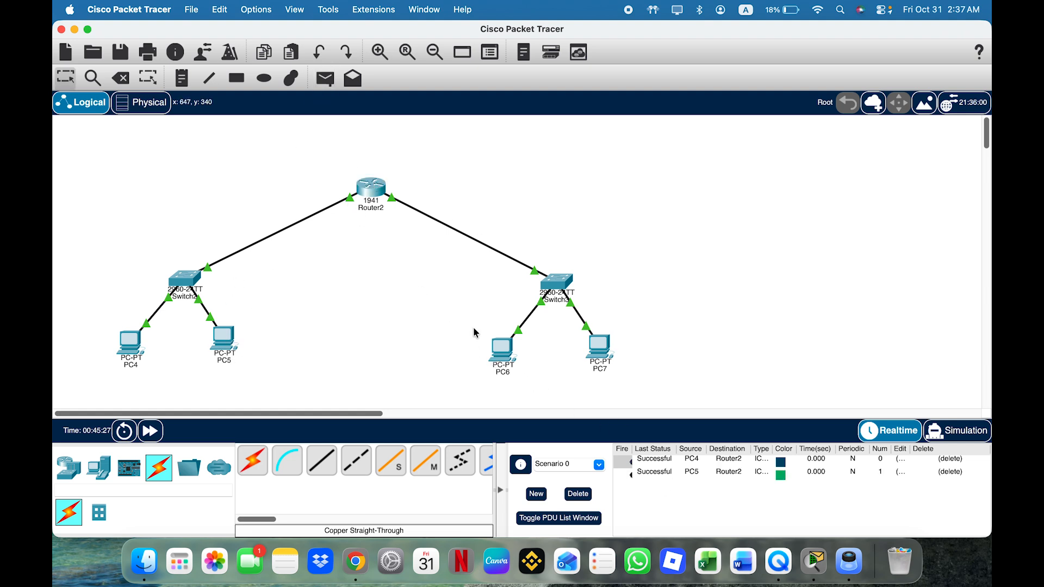
- Send a simple PDU from PC6 to Router2 and another from PC7 to Router2 to test the second LAN
{"action": "left_click", "coordinate": [328, 81]}
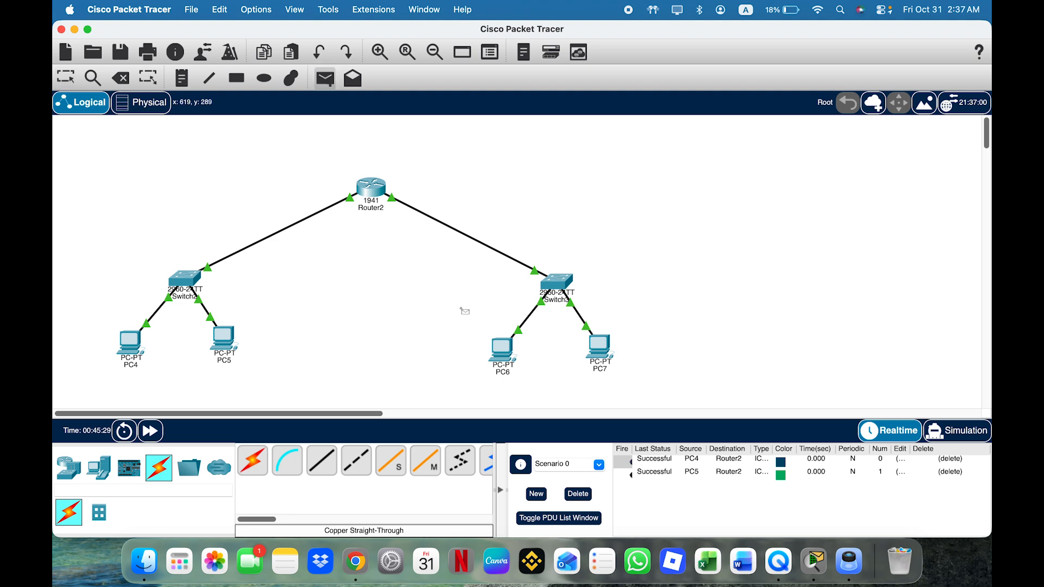
{"action": "left_click", "coordinate": [507, 352]}
{"action": "left_click", "coordinate": [374, 194]}
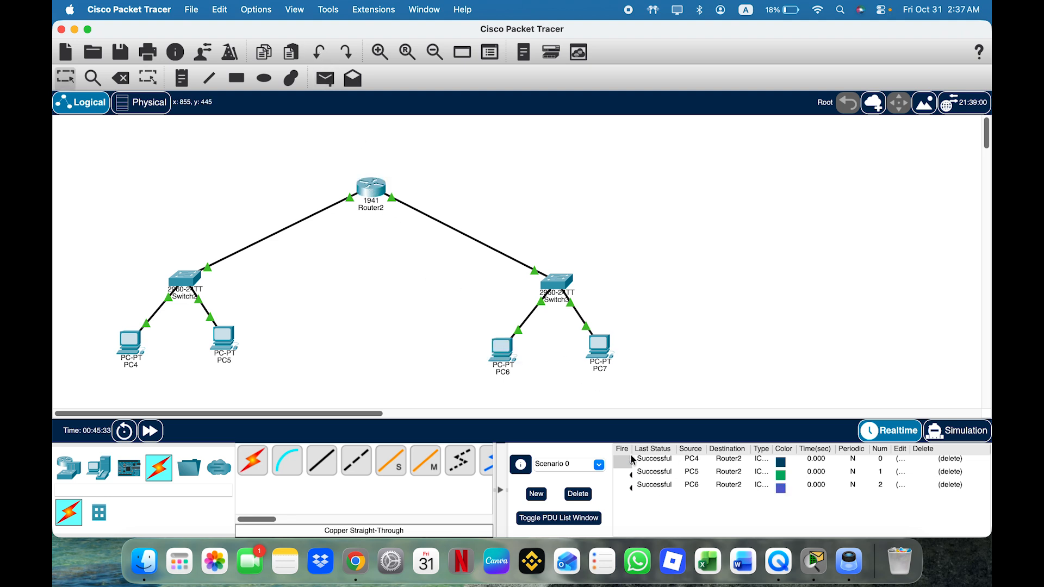
{"action": "left_click", "coordinate": [325, 79]}
{"action": "left_click", "coordinate": [601, 350]}
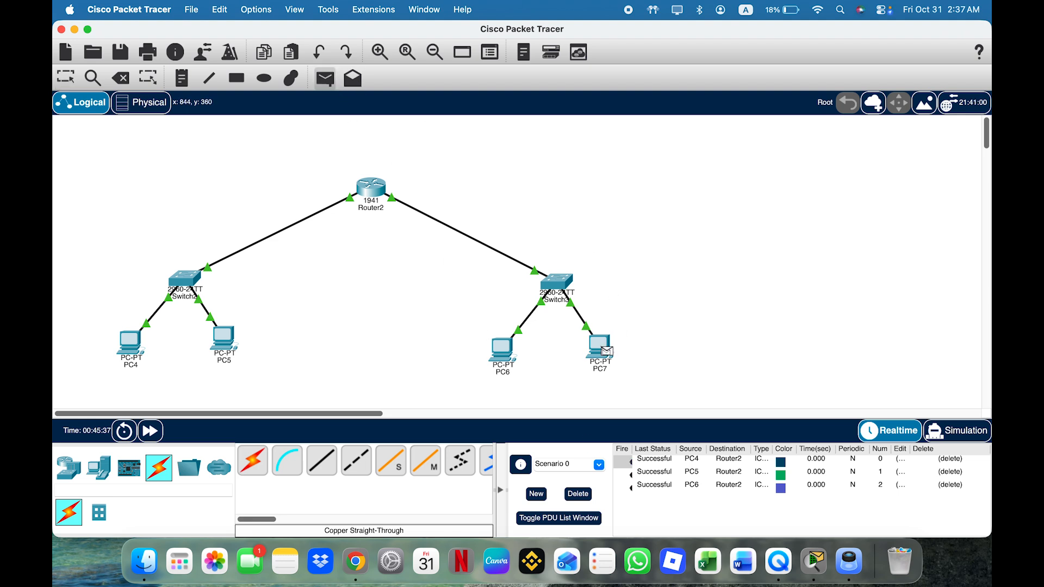
{"action": "left_click", "coordinate": [367, 186]}
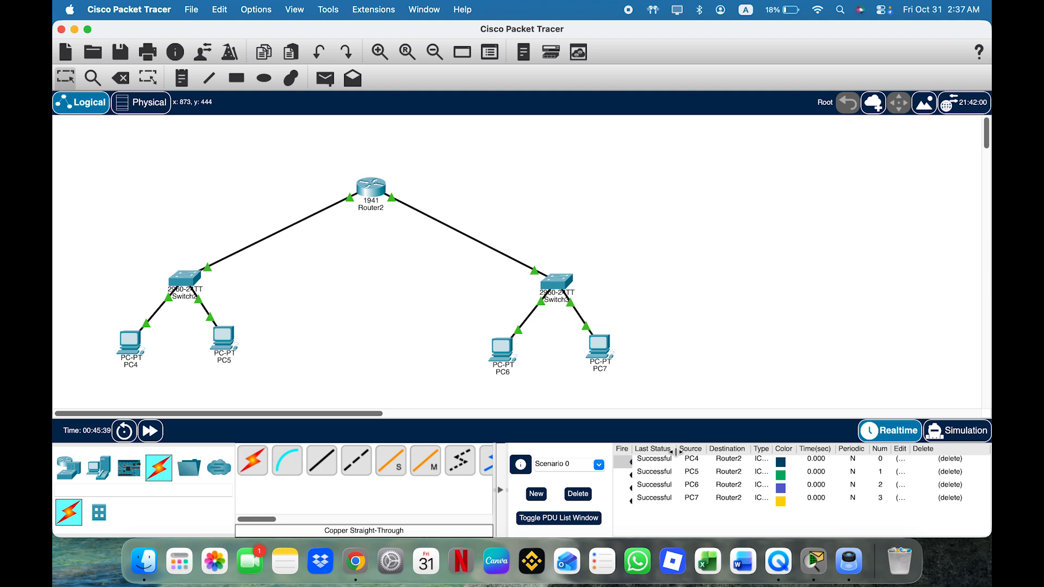
- Switch to Simulation mode and play the four PDUs travelling to Router2
{"action": "left_click", "coordinate": [957, 430]}
{"action": "left_click", "coordinate": [901, 292]}
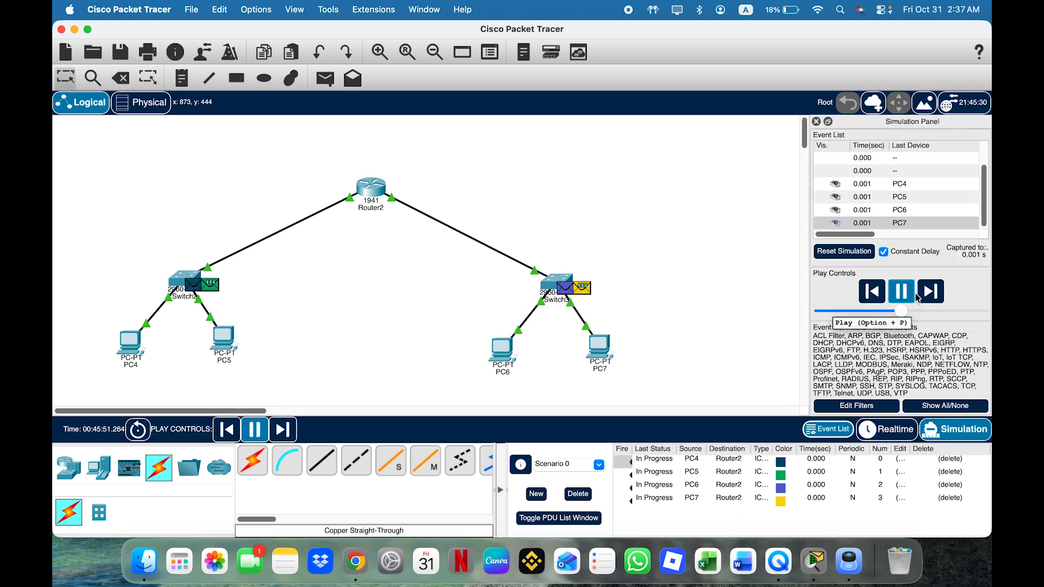